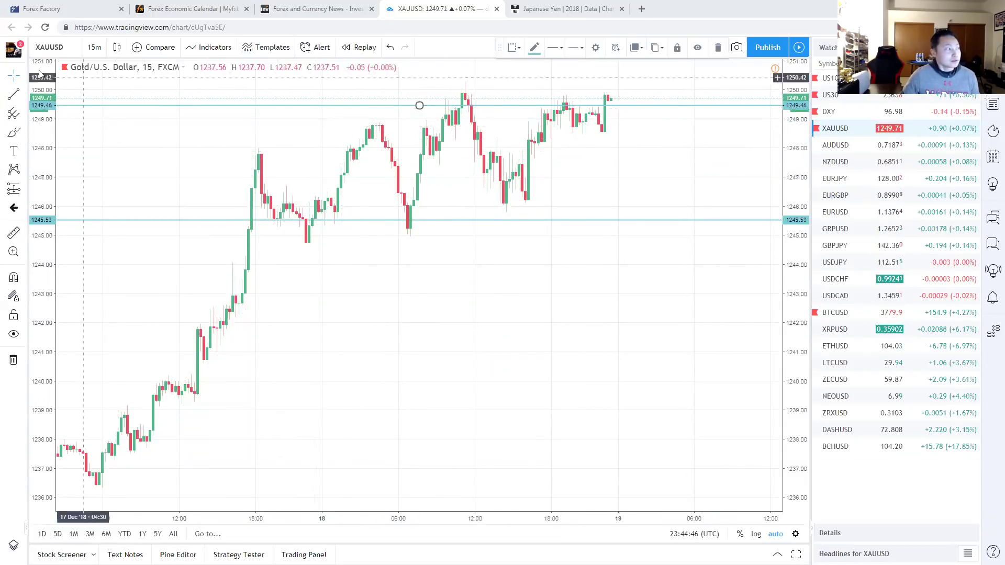
Move the lower horizontal line on the 15-minute XAUUSD chart up to 1246.10
left_click(94, 47)
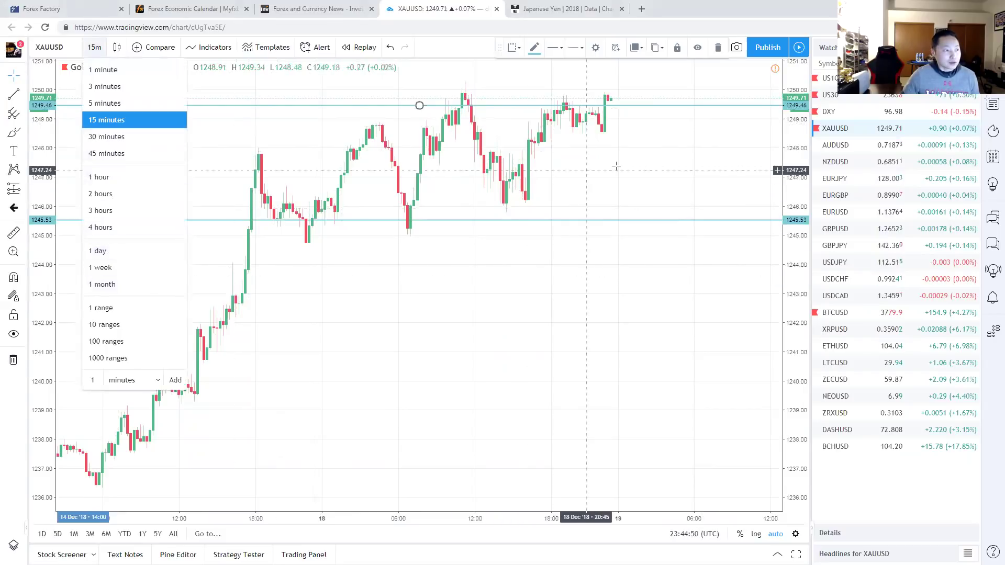
left_click(589, 172)
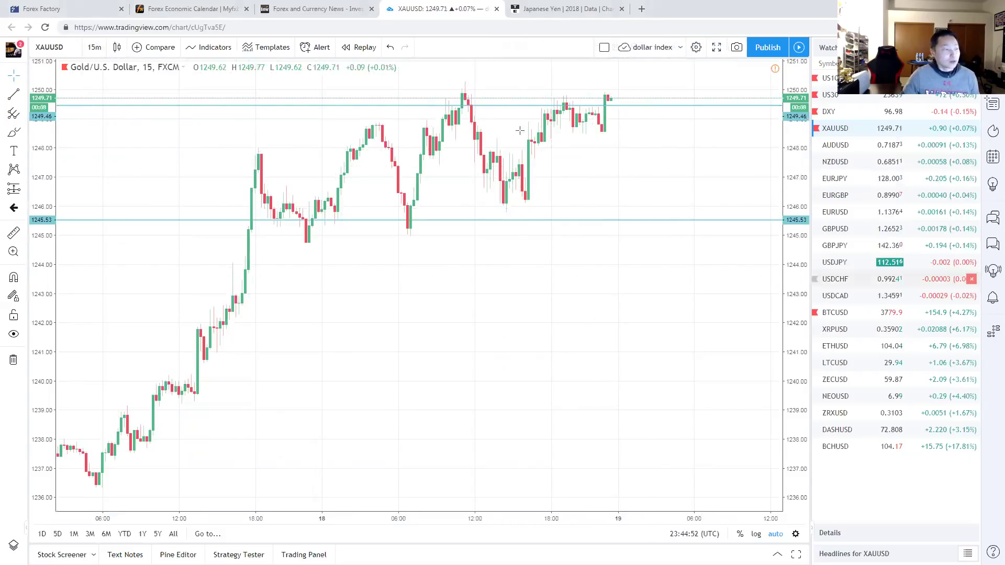
left_click_drag(421, 221, 420, 204)
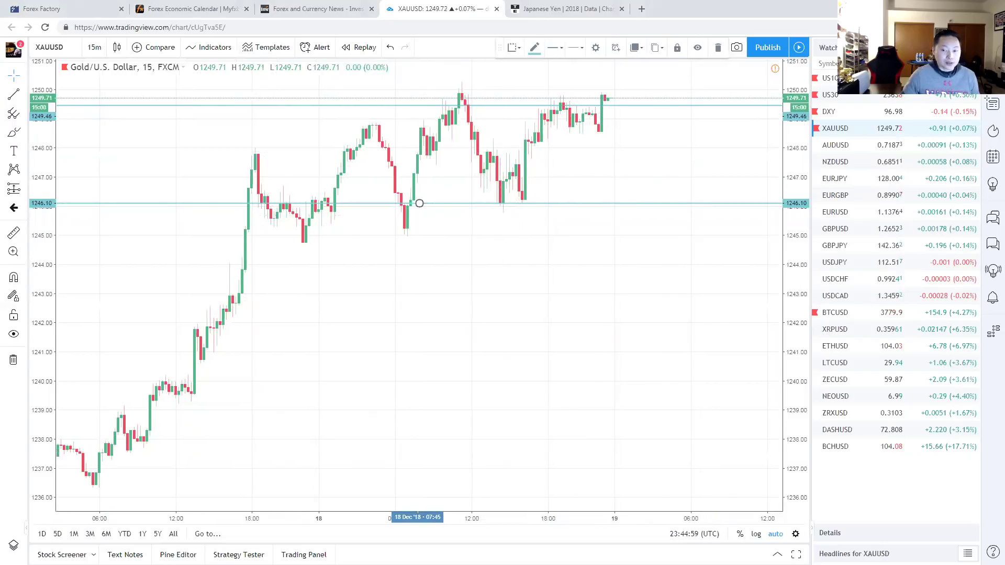
Annotate the two lows near 1246.10, the rally and the resistance near 1250 with red freehand marks, and clear them
left_click_drag(503, 198, 531, 193)
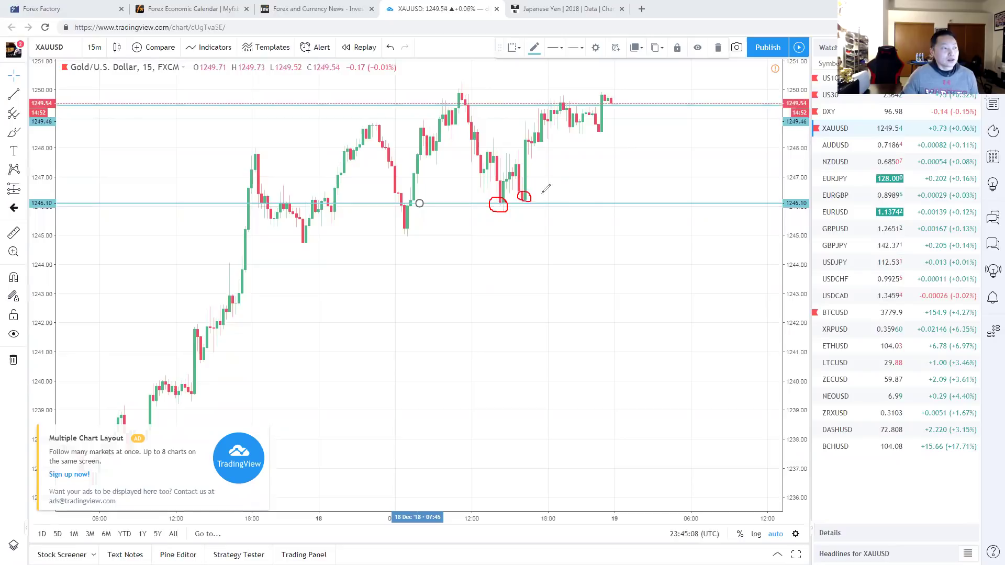
mouse_move(531, 197)
left_mouse_down()
mouse_move(598, 93)
mouse_move(634, 89)
left_mouse_up()
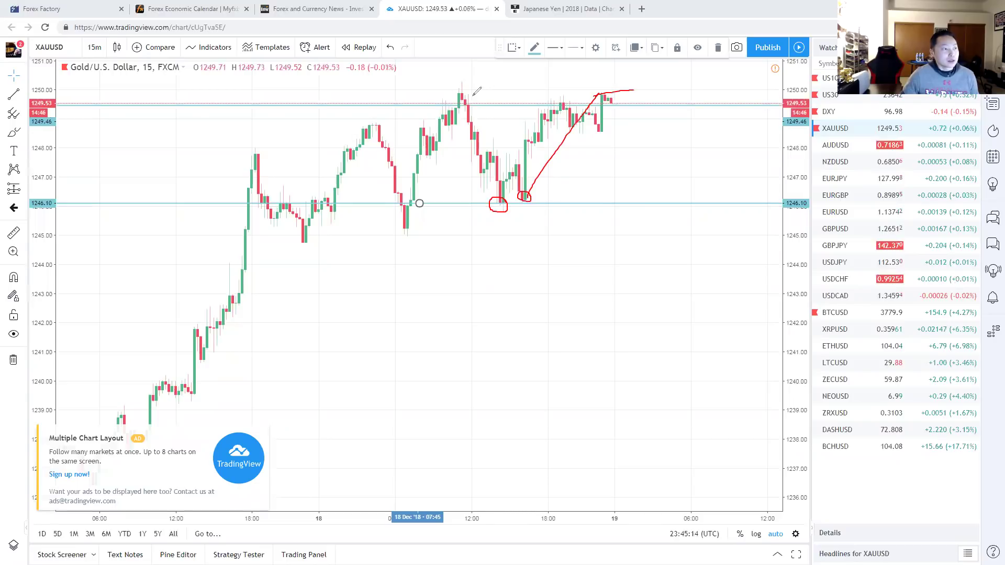
mouse_move(485, 89)
left_mouse_down()
mouse_move(436, 90)
mouse_move(638, 91)
left_mouse_up()
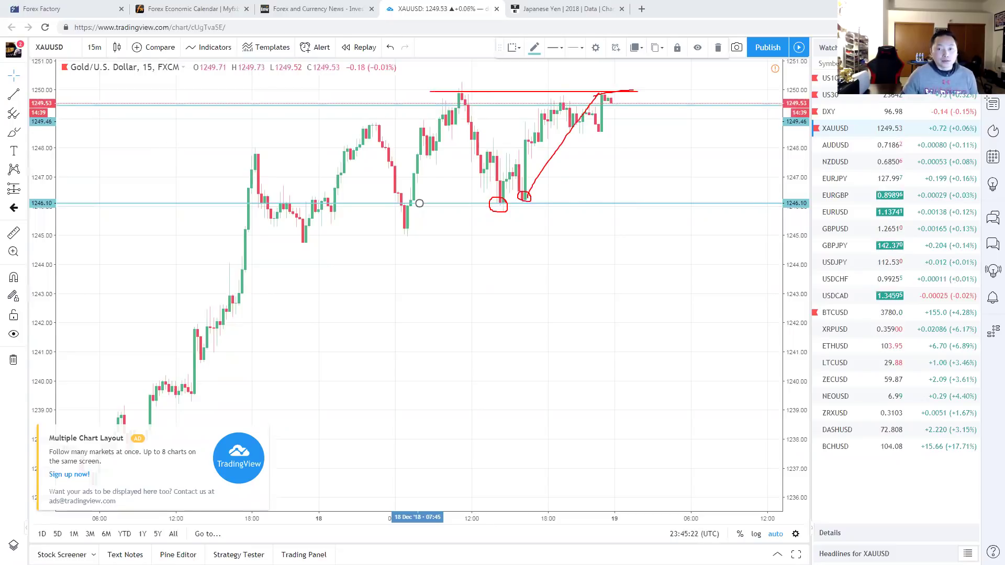
key("Escape")
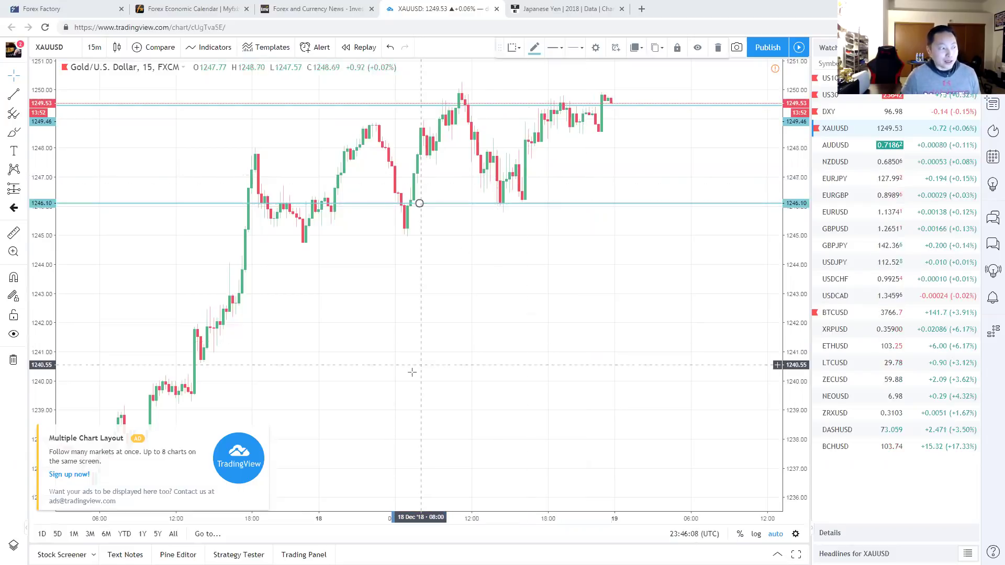
left_click(263, 431)
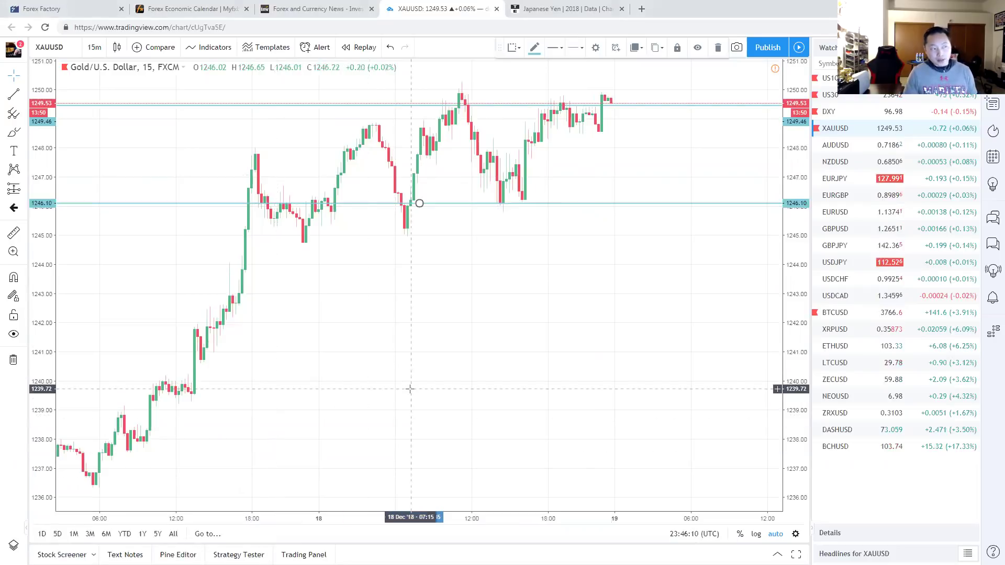
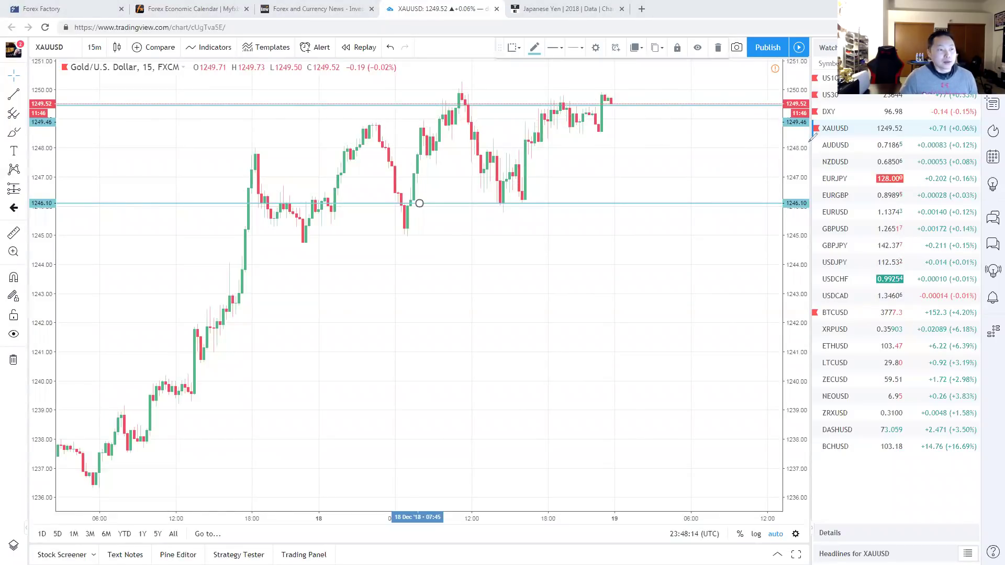
Highlight the level just below the current gold price with red freehand strokes extending past the latest candles, and clear them
left_click_drag(647, 109, 768, 117)
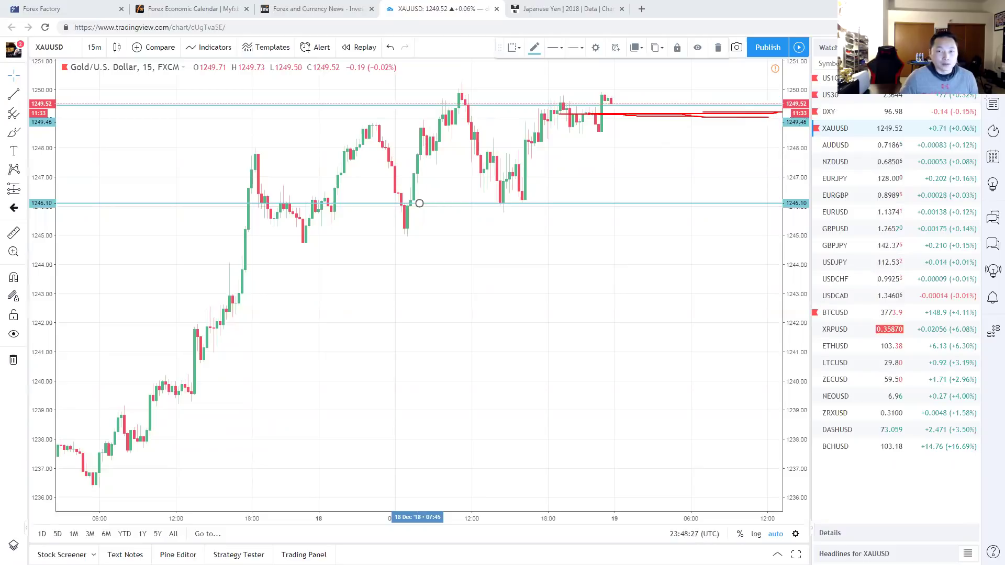
key("ctrl+z")
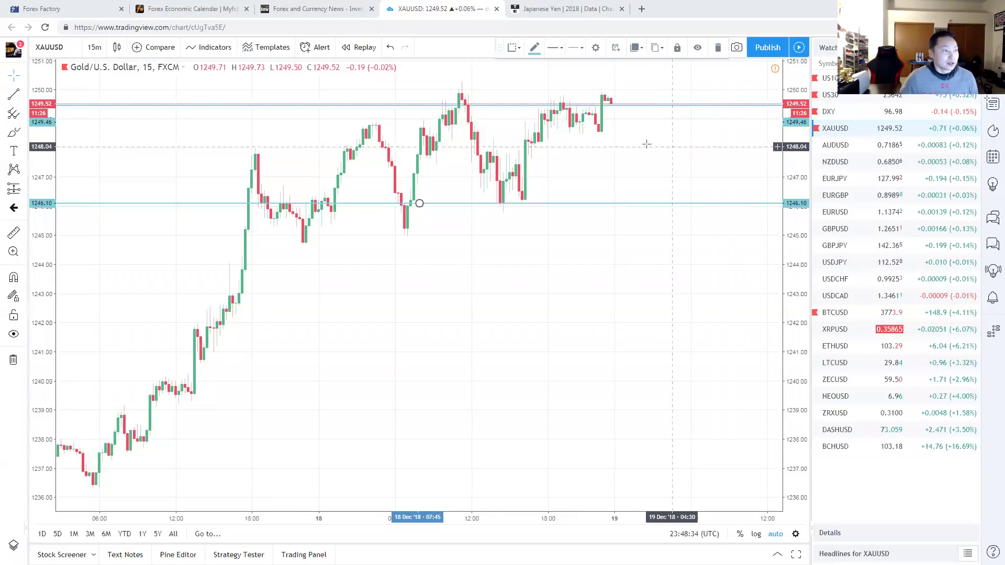
Reposition the two horizontal lines around the recent gold range, the upper at 1249.82 and the lower at 1248.56
left_click(475, 214)
scroll(477, 231, "up", 3)
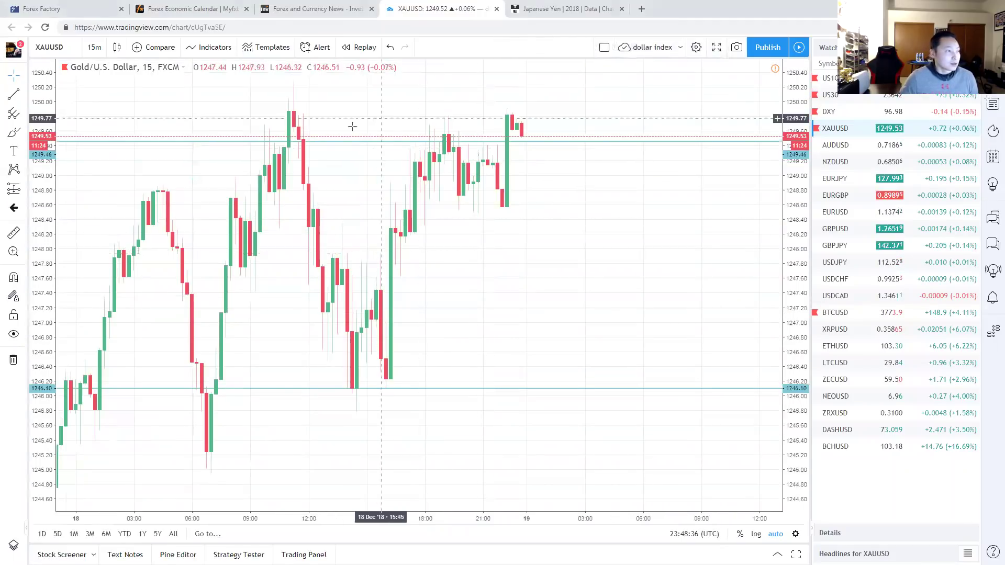
mouse_move(359, 140)
left_mouse_down()
mouse_move(372, 107)
mouse_move(369, 115)
left_mouse_up()
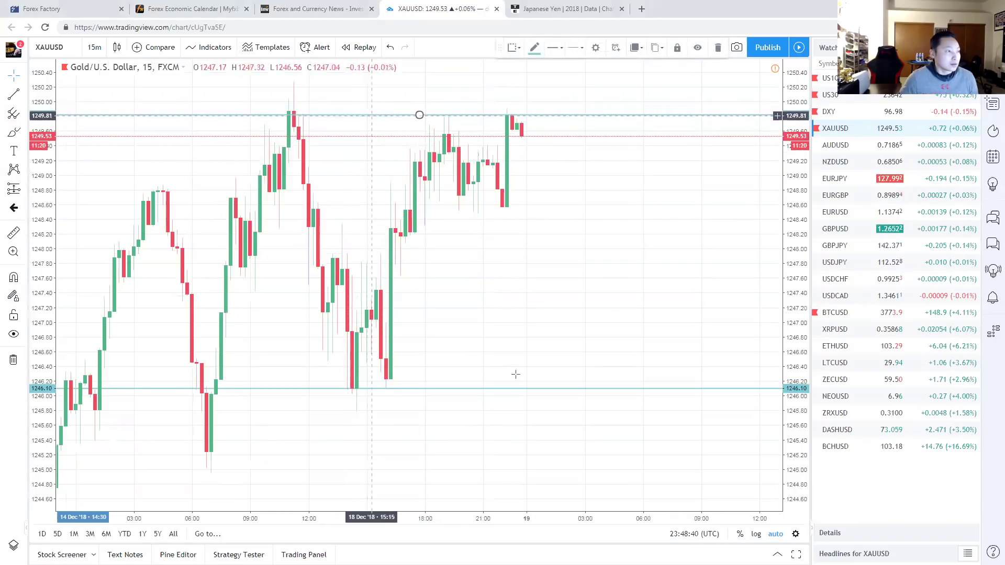
left_click(398, 389)
left_click_drag(420, 390, 490, 208)
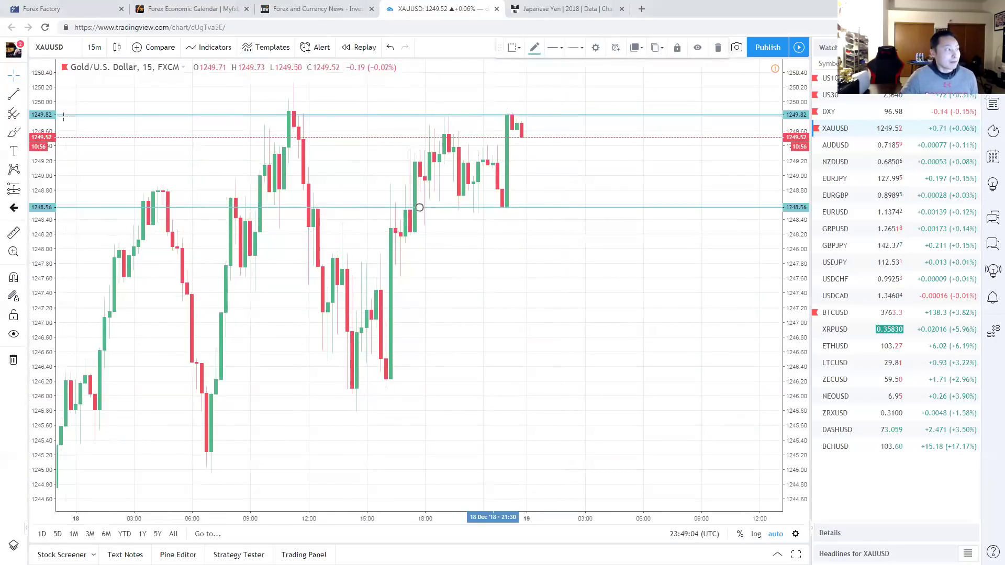
Switch the gold chart to the 1-hour interval and mark the resistance zone and an upward breakout arrow in red, clearing the marks when done
left_click(96, 48)
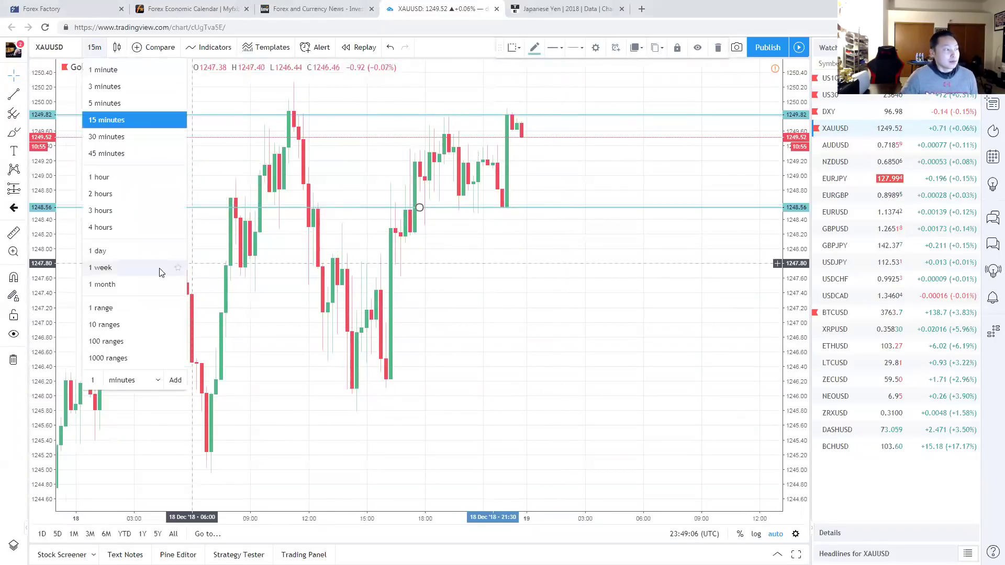
left_click(123, 176)
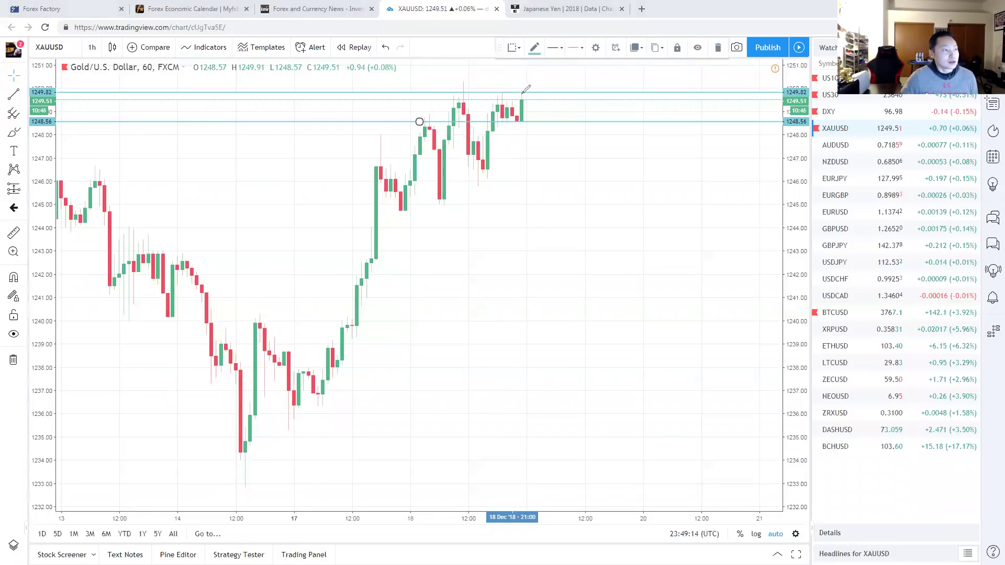
mouse_move(451, 106)
left_mouse_down()
mouse_move(529, 108)
mouse_move(433, 105)
mouse_move(496, 102)
left_mouse_up()
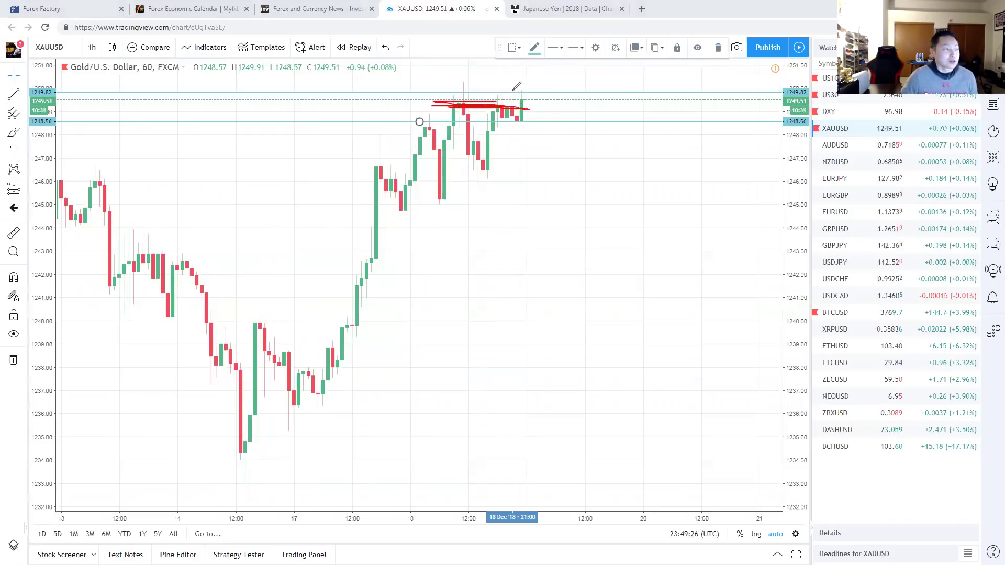
left_click_drag(529, 74, 536, 78)
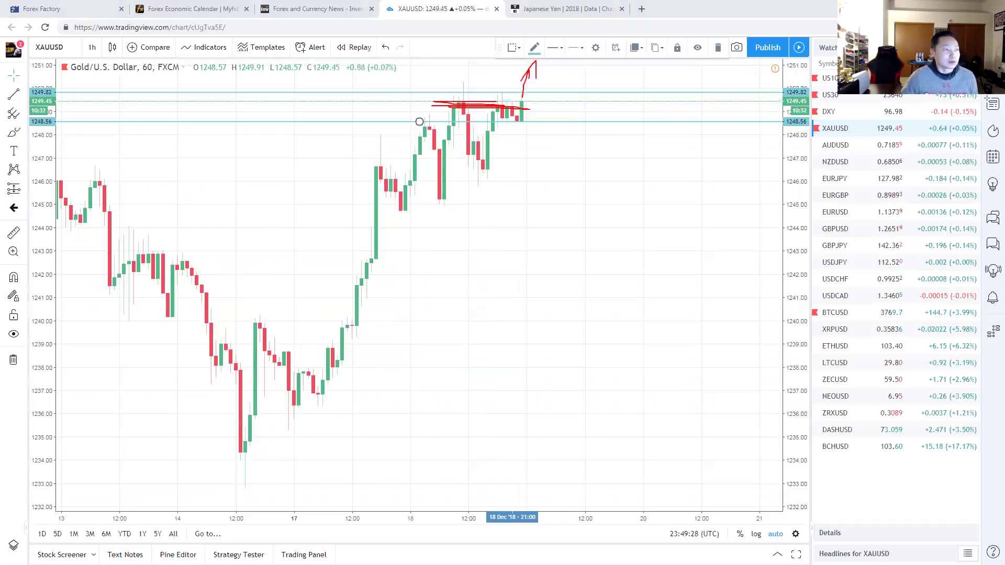
key("Escape")
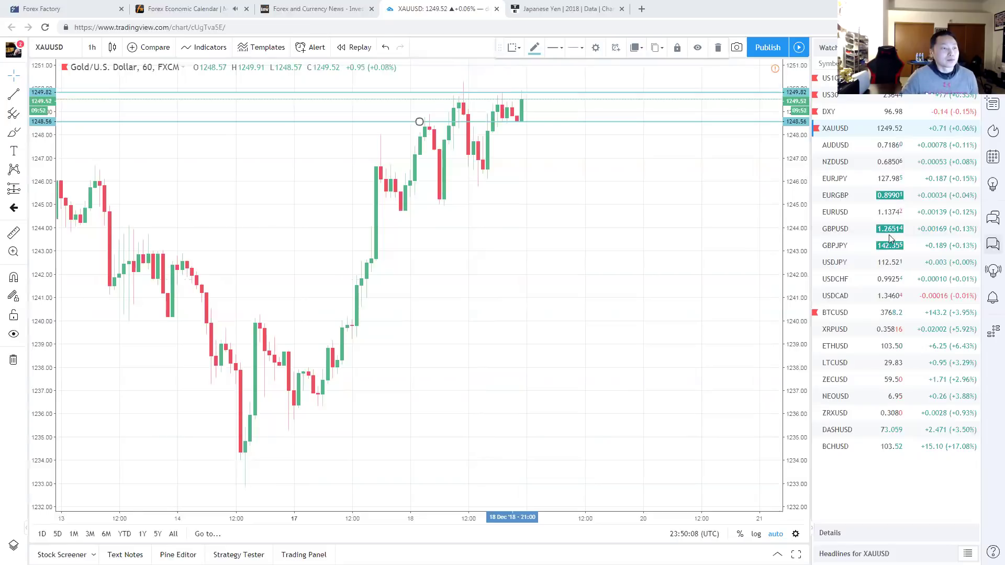
Open the USDJPY chart, dismiss the advertisement and review the hourly price history back to the end of November
left_click(862, 266)
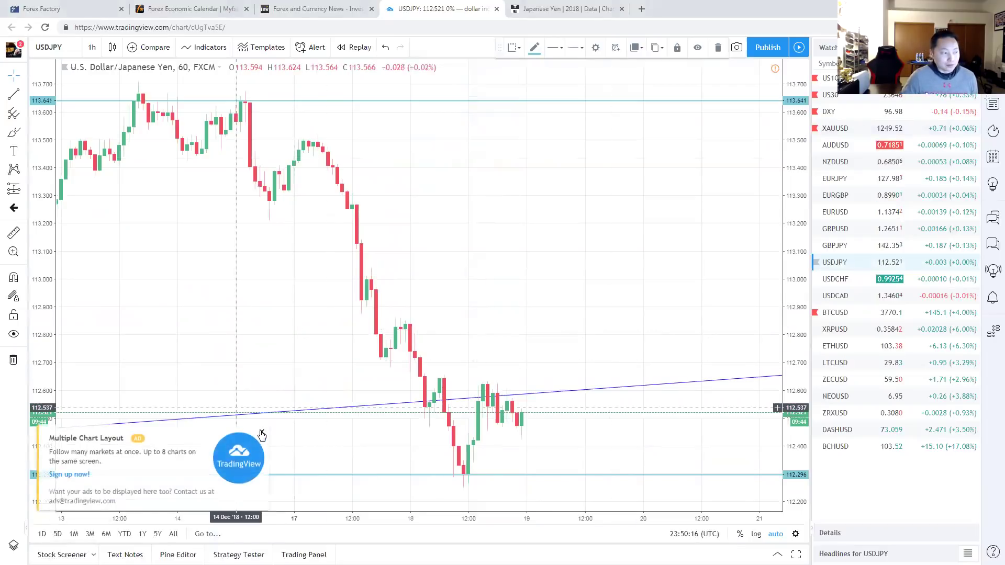
left_click(262, 434)
left_click(409, 382)
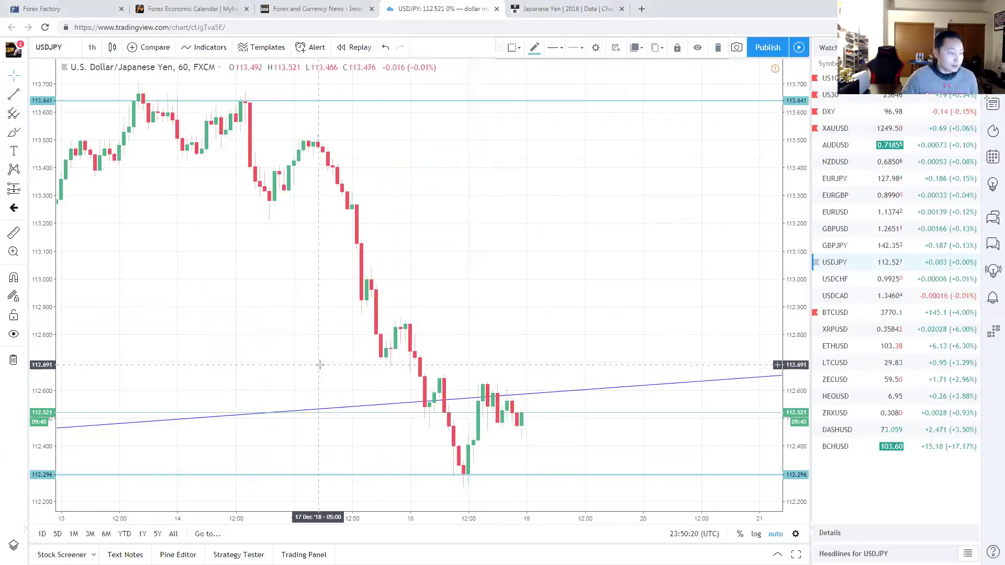
scroll(319, 365, "down", 1)
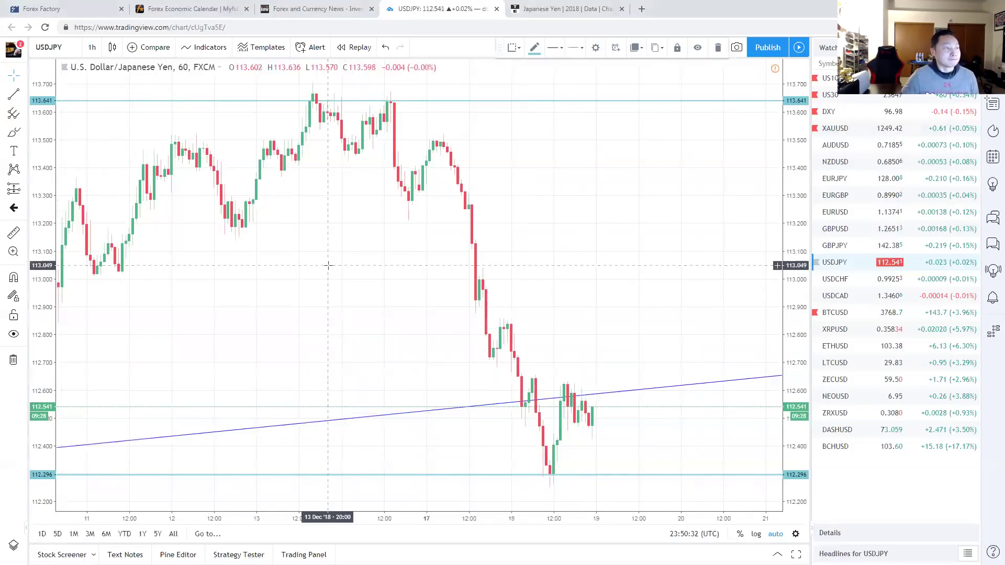
scroll(329, 264, "down", 2)
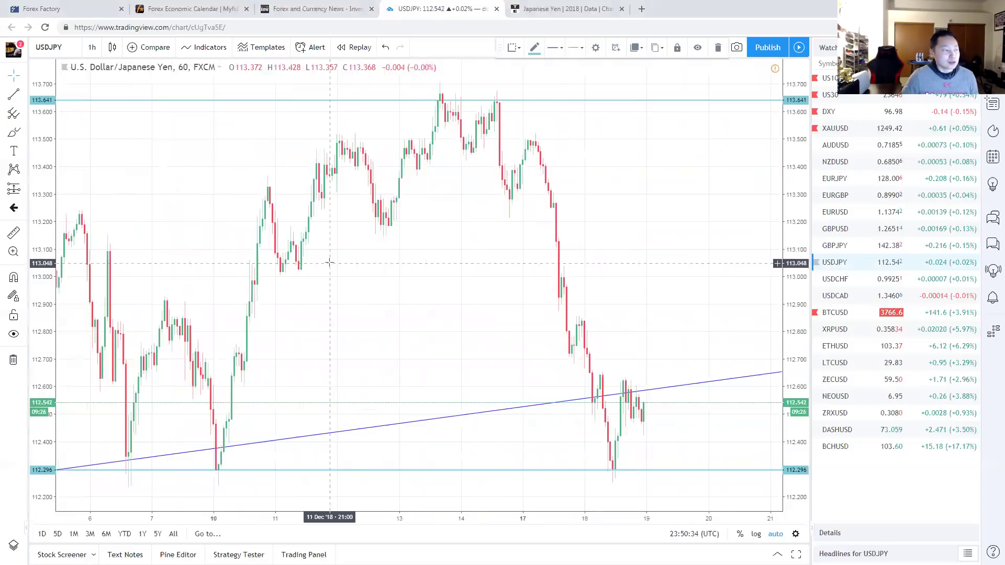
scroll(328, 265, "down", 2)
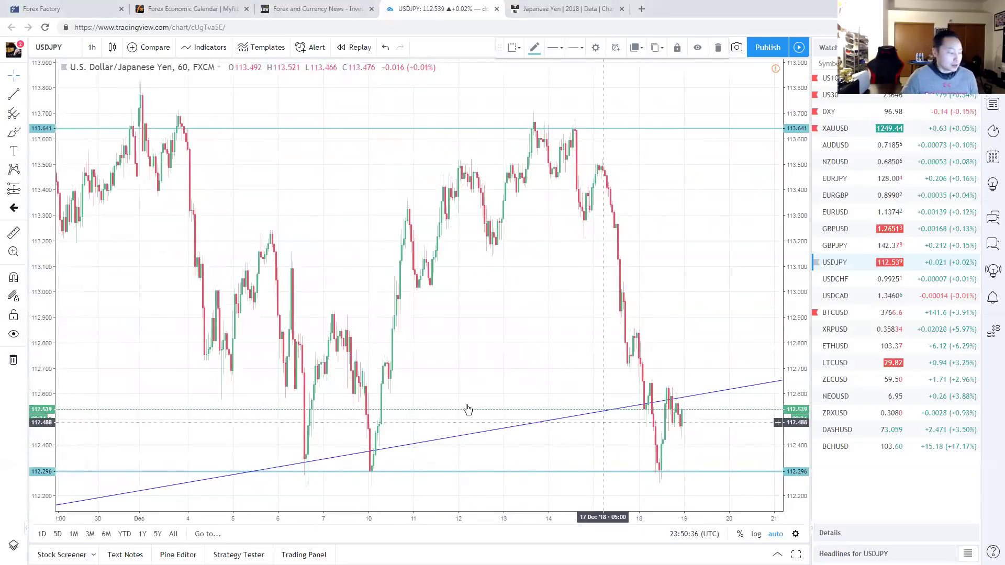
Switch USDJPY to the 15-minute interval and move the upper horizontal line down to 112.626
left_click(92, 47)
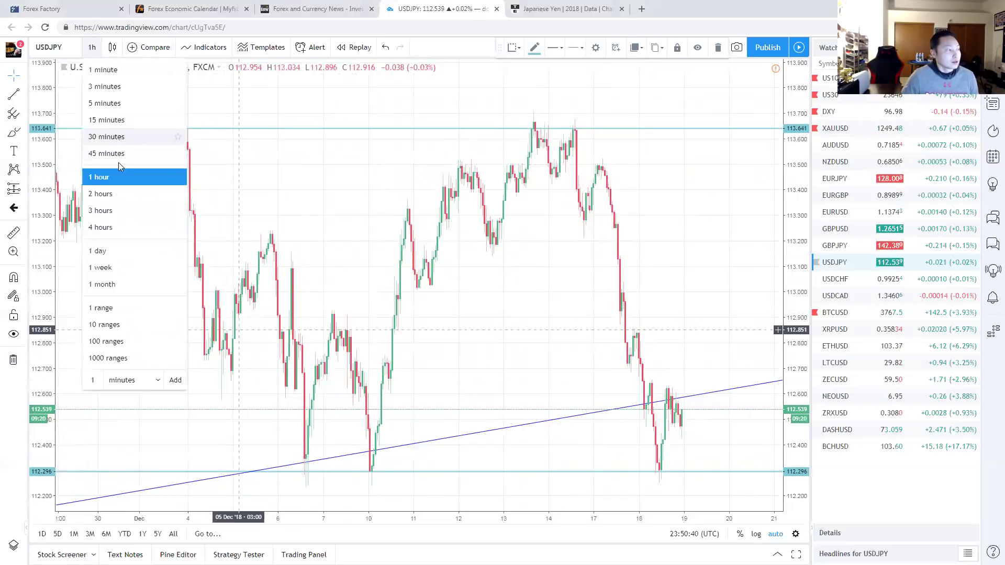
left_click(115, 121)
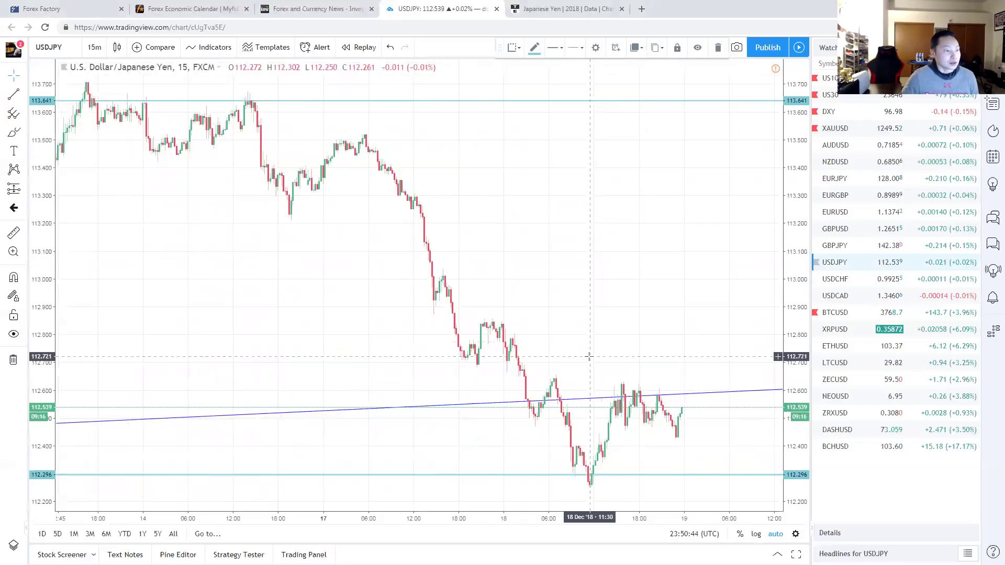
scroll(588, 356, "up", 2)
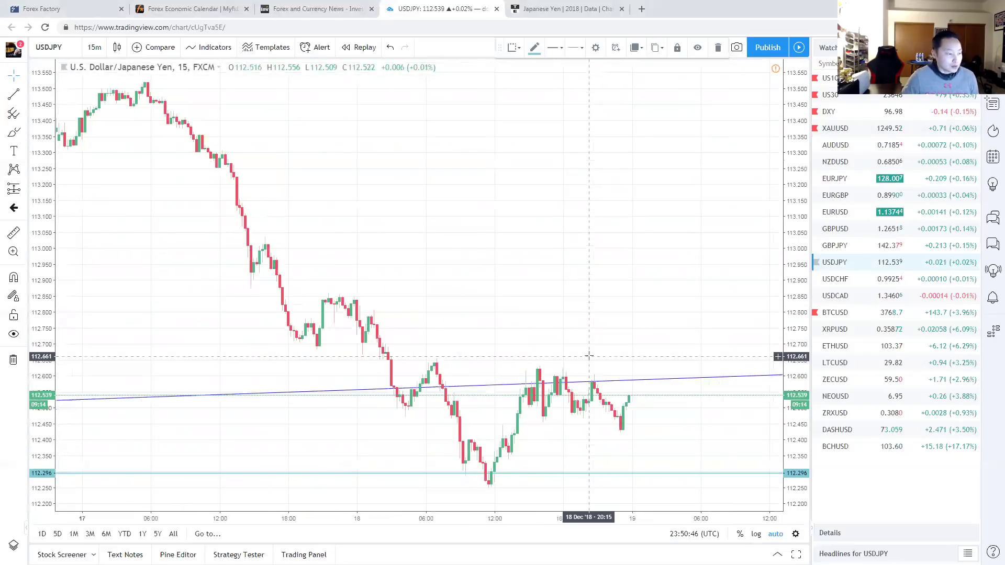
scroll(586, 347, "down", 3)
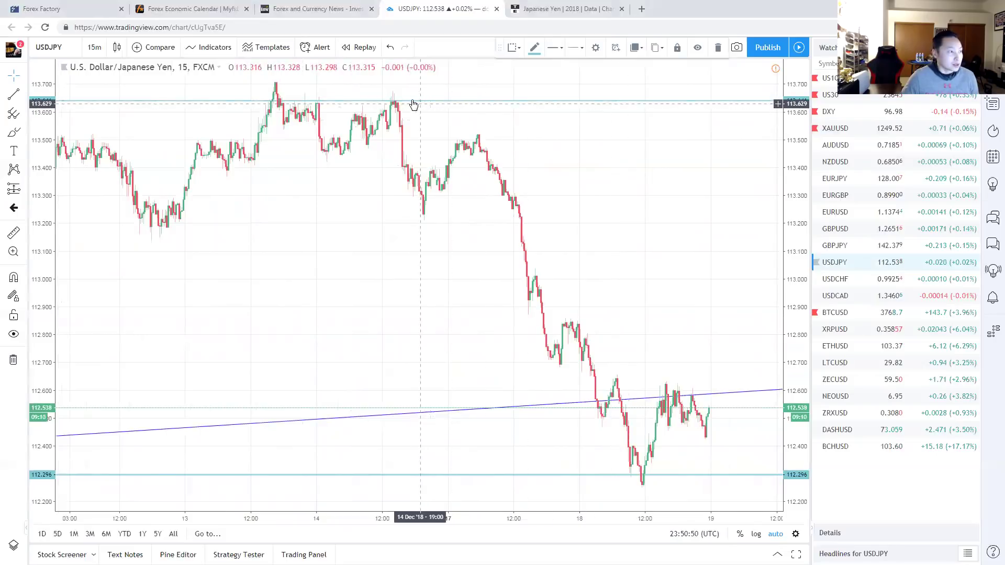
left_click_drag(420, 101, 532, 383)
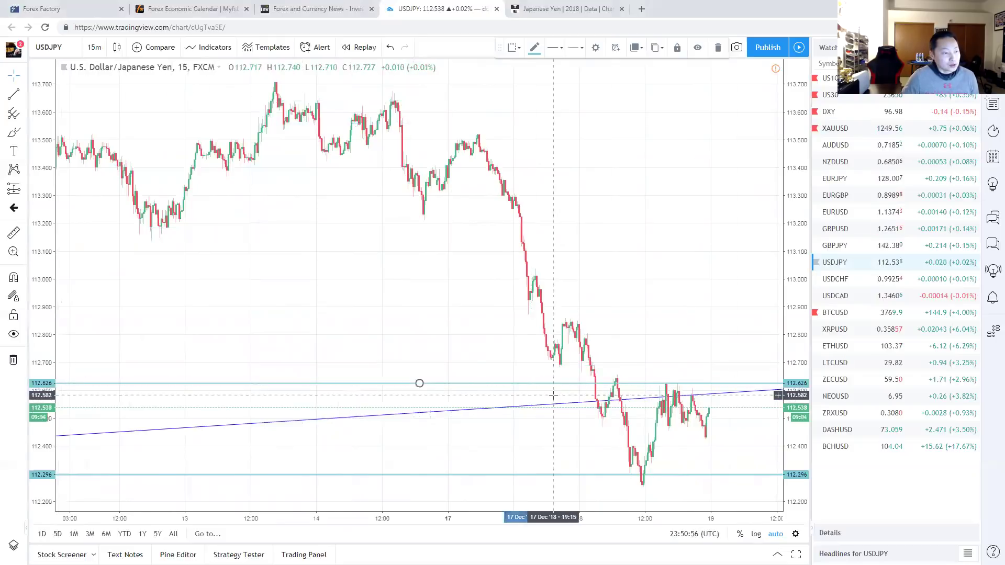
Move the lower USDJPY horizontal line to the swing low at 112.261 and fine-tune the upper one to 112.623
scroll(550, 395, "up", 3)
left_click(420, 475)
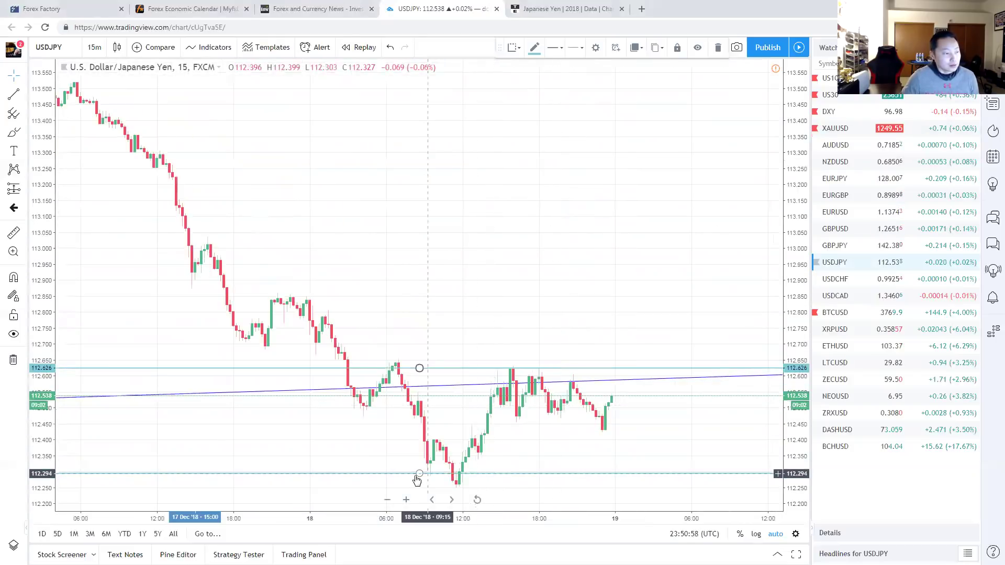
left_click_drag(421, 478, 417, 484)
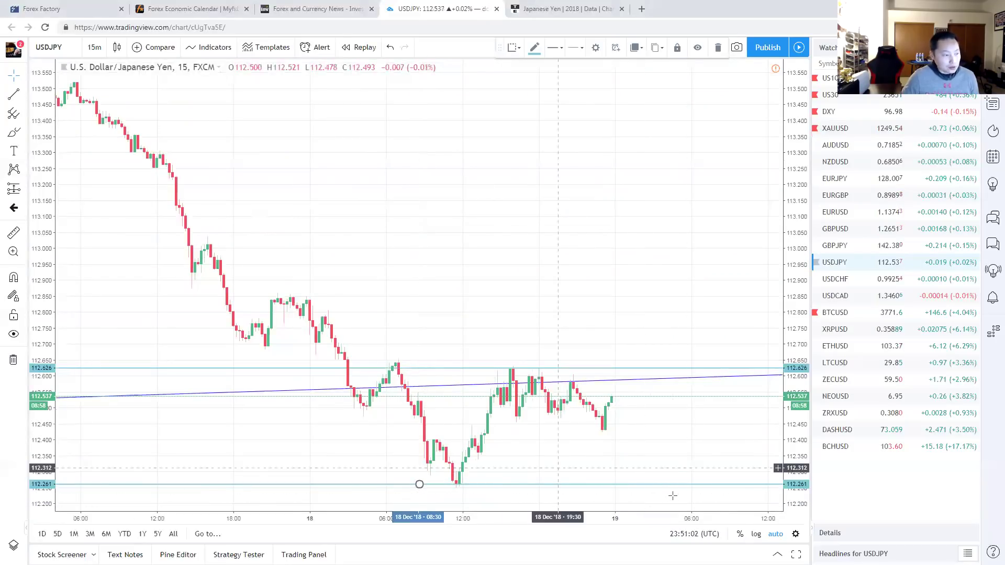
left_click(418, 369)
left_click_drag(418, 368, 419, 369)
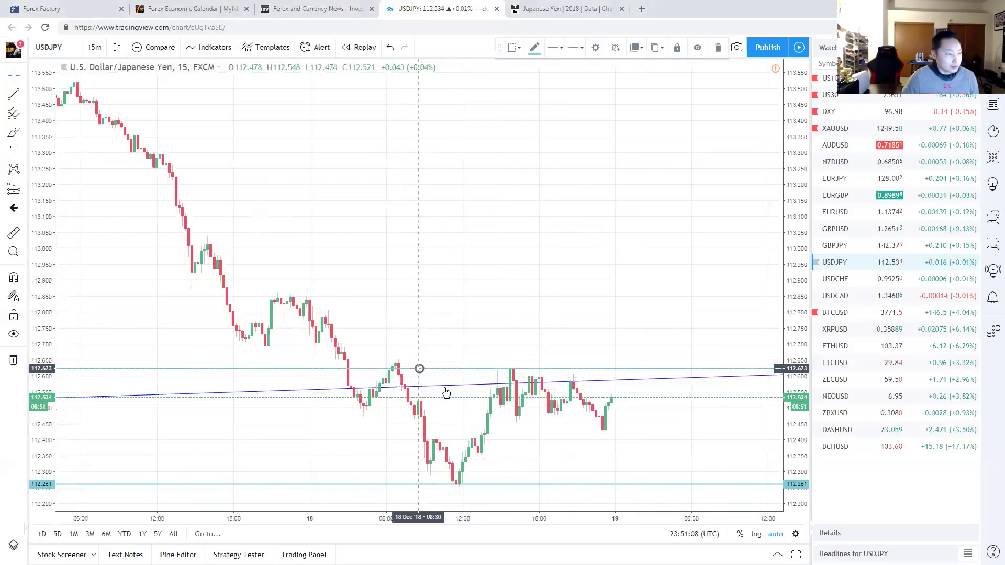
Circle the 18 December swing high and low in red, trace the drop between them, and mark the right ends of both horizontal lines
scroll(446, 393, "up", 3)
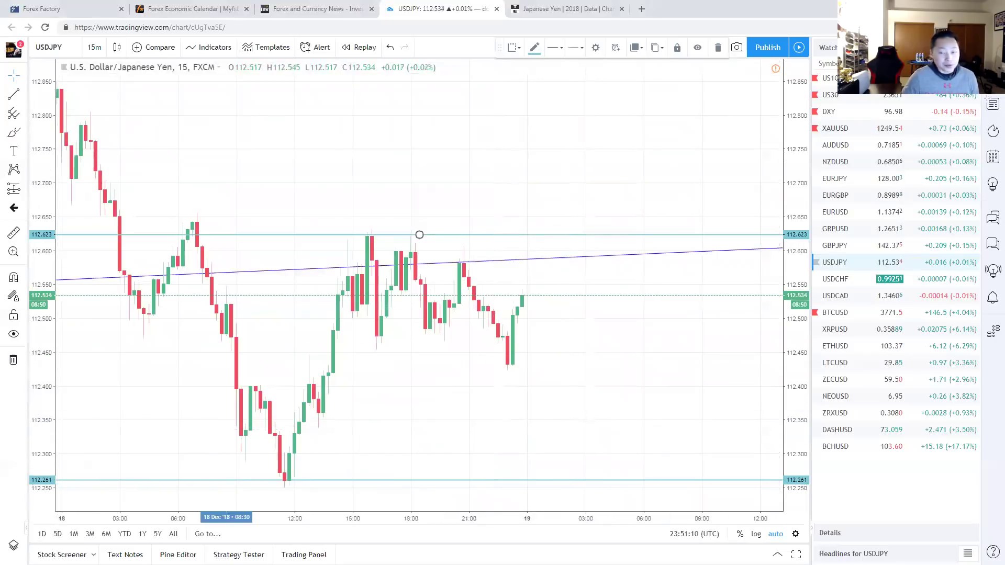
left_click_drag(203, 220, 231, 339)
mouse_move(247, 386)
left_mouse_down()
mouse_move(274, 469)
mouse_move(294, 488)
left_mouse_up()
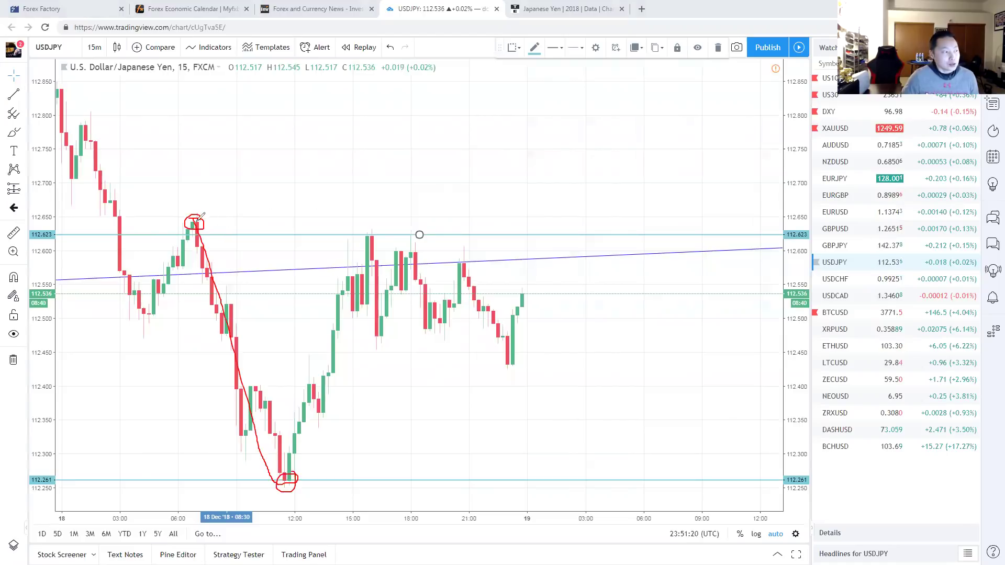
left_click_drag(743, 235, 771, 234)
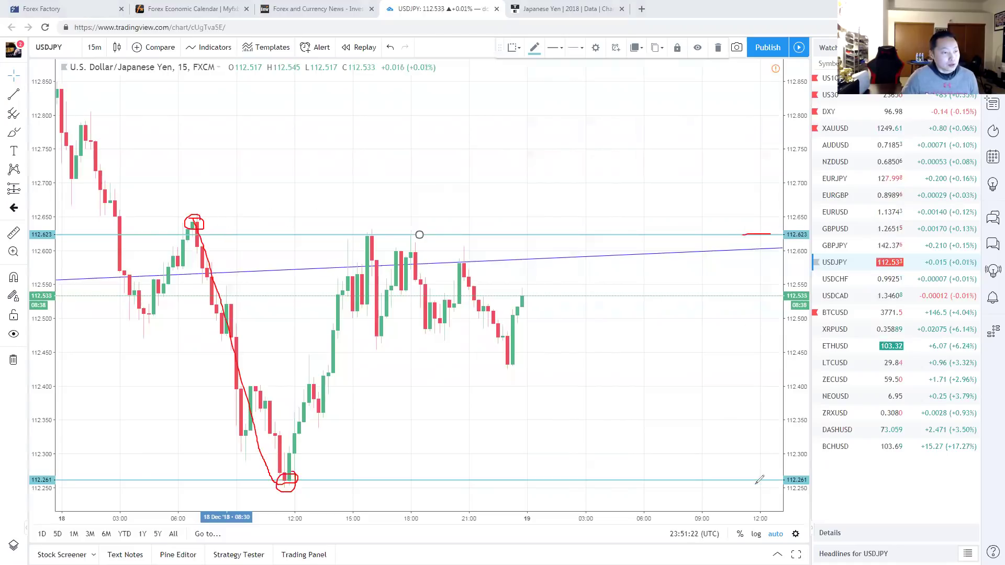
left_click_drag(740, 479, 774, 480)
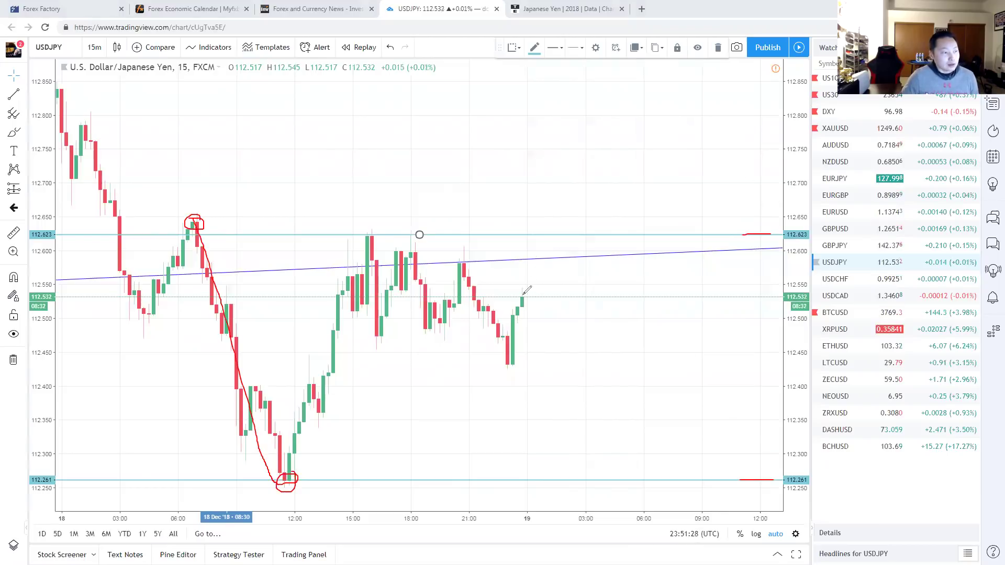
Circle the latest candles, underline the last swing high, and sketch a rise to the trendline followed by a drop, clearing the marks when done
left_click_drag(524, 296, 548, 258)
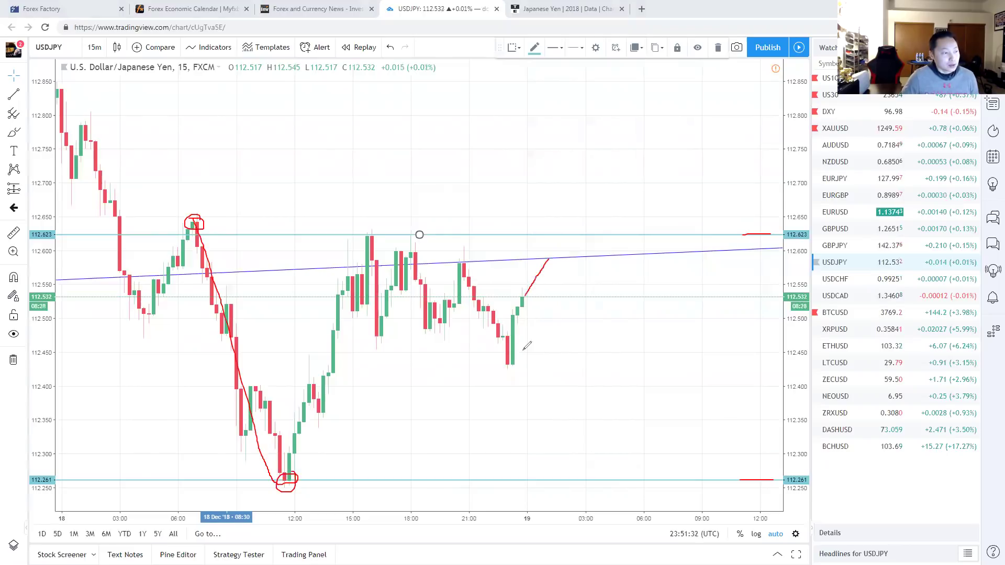
left_click_drag(520, 319, 509, 313)
left_click_drag(519, 357, 524, 291)
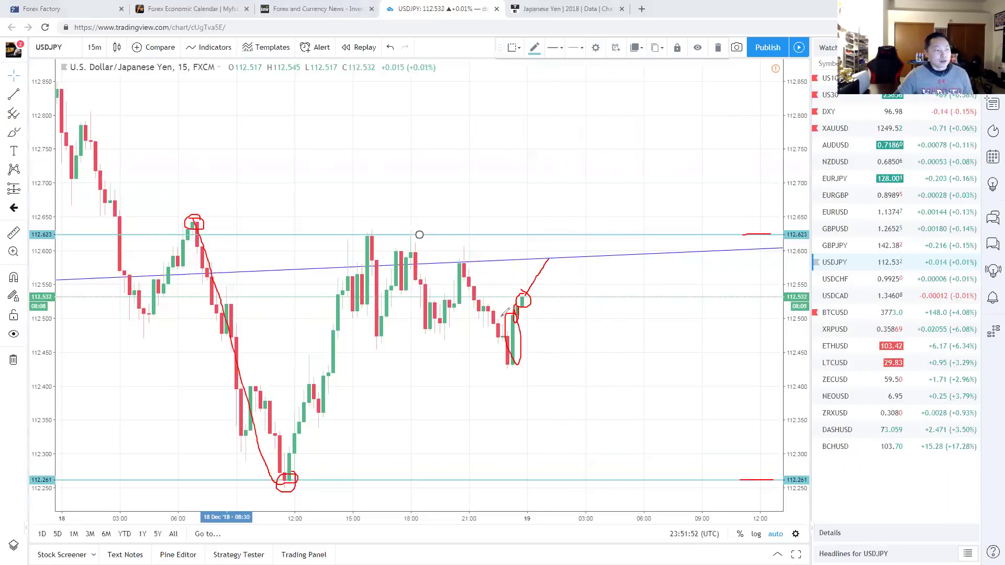
left_click_drag(452, 265, 560, 264)
left_click_drag(446, 257, 481, 268)
left_click_drag(727, 252, 780, 252)
left_click_drag(549, 259, 595, 368)
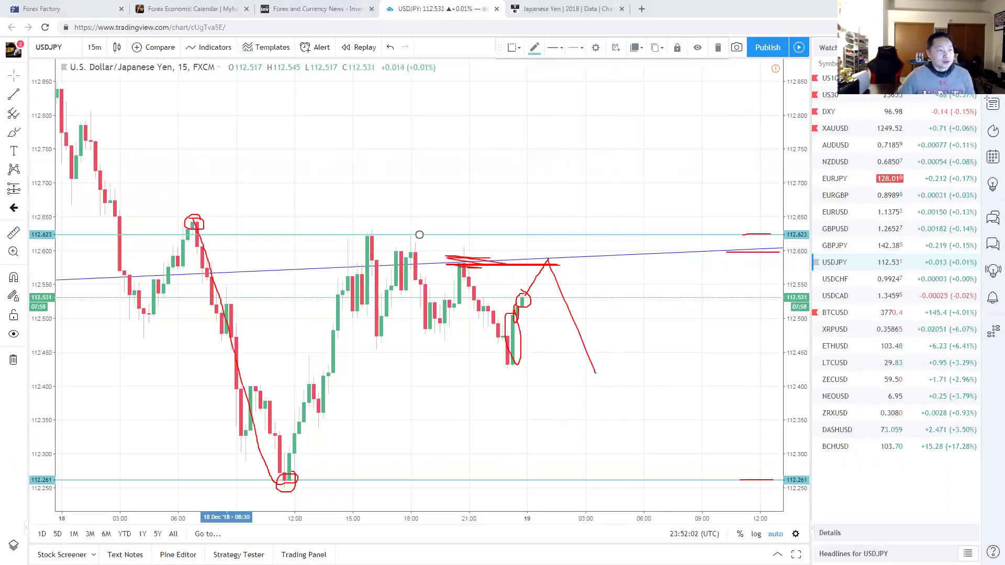
key("Escape")
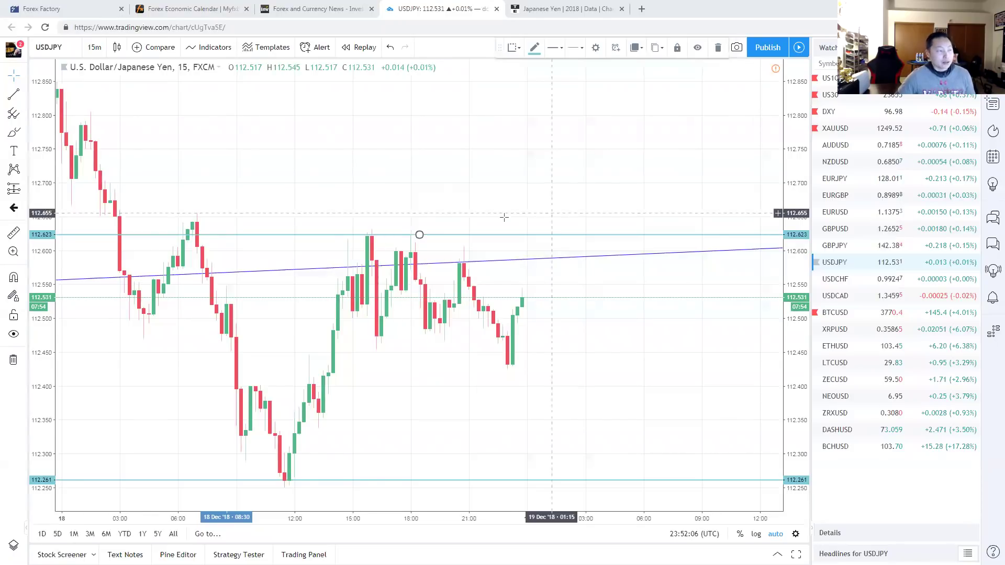
Move the upper USDJPY horizontal line to 112.550 and the lower one to the recent swing low at 112.432
left_click_drag(420, 237, 419, 286)
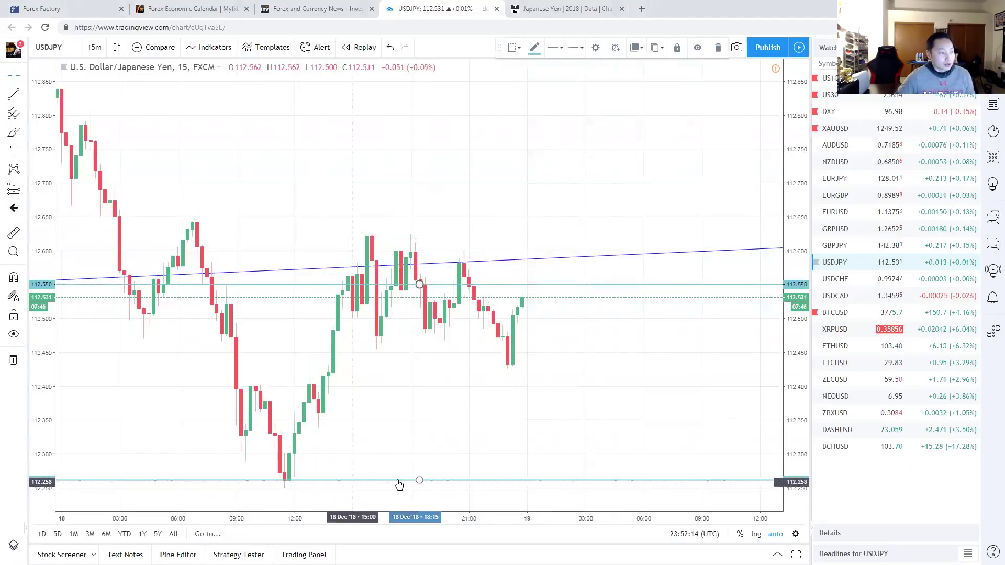
left_click_drag(418, 480, 454, 364)
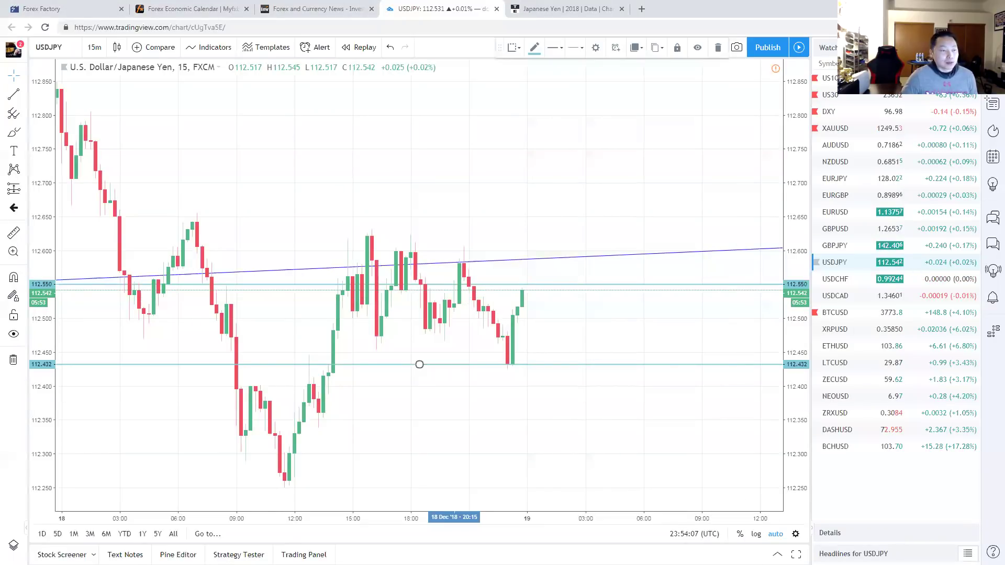
Circle the candle countdown and the area above the trendline, sketch a rise and a long drop in red, and clear the marks when done
mouse_move(819, 297)
left_mouse_down()
mouse_move(786, 298)
mouse_move(812, 313)
left_mouse_up()
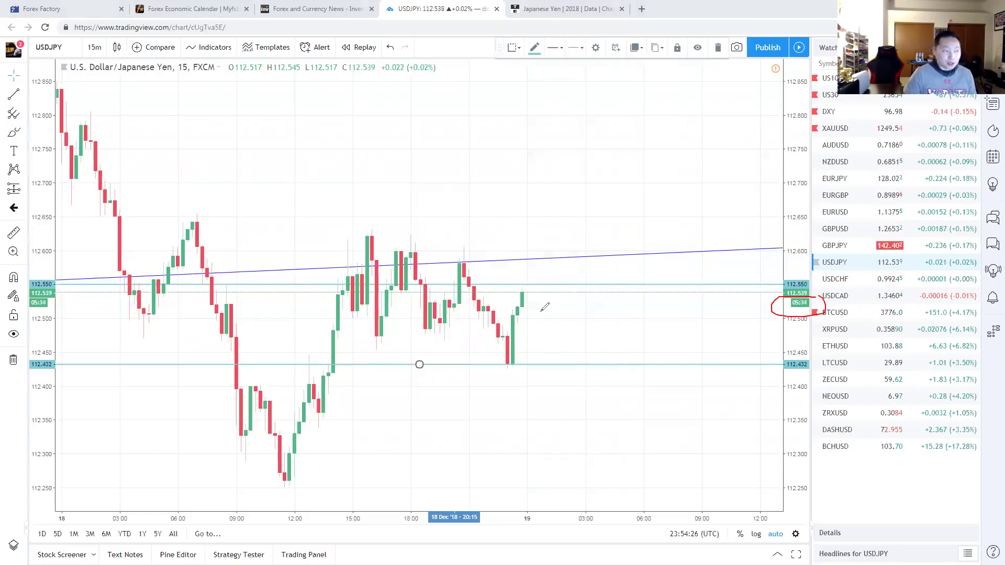
left_click_drag(560, 224, 528, 291)
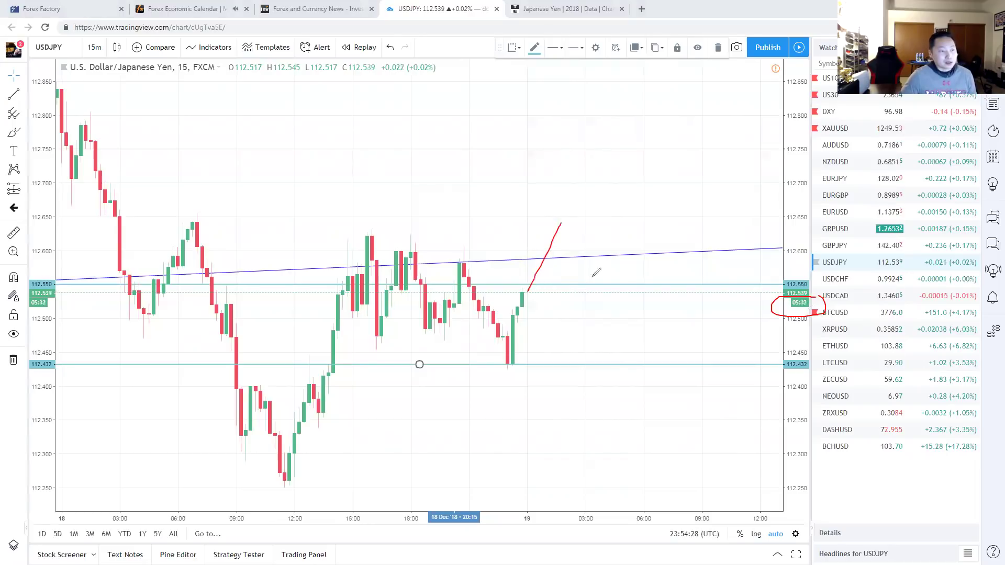
left_click_drag(808, 173, 859, 204)
left_click_drag(601, 205, 711, 471)
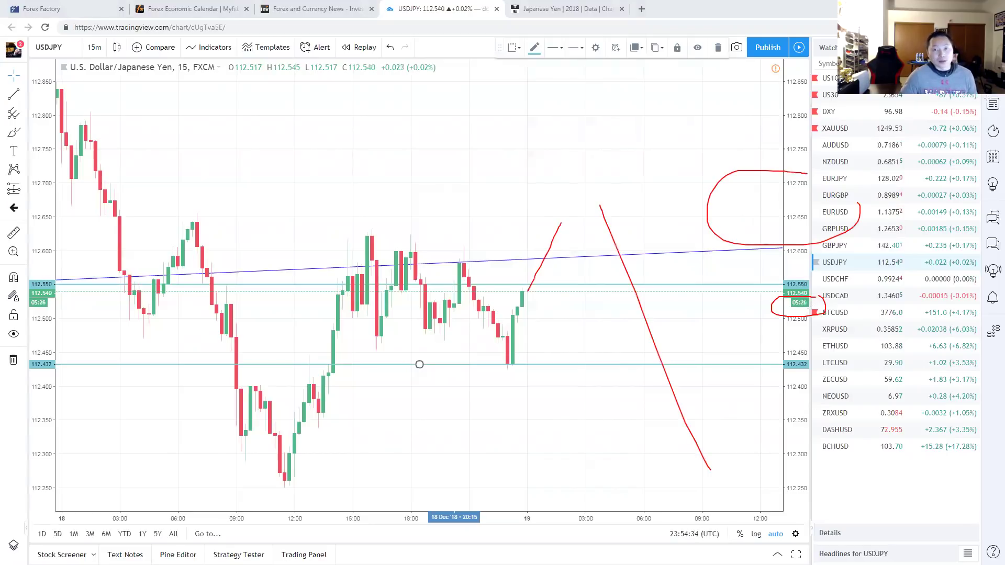
key("Escape")
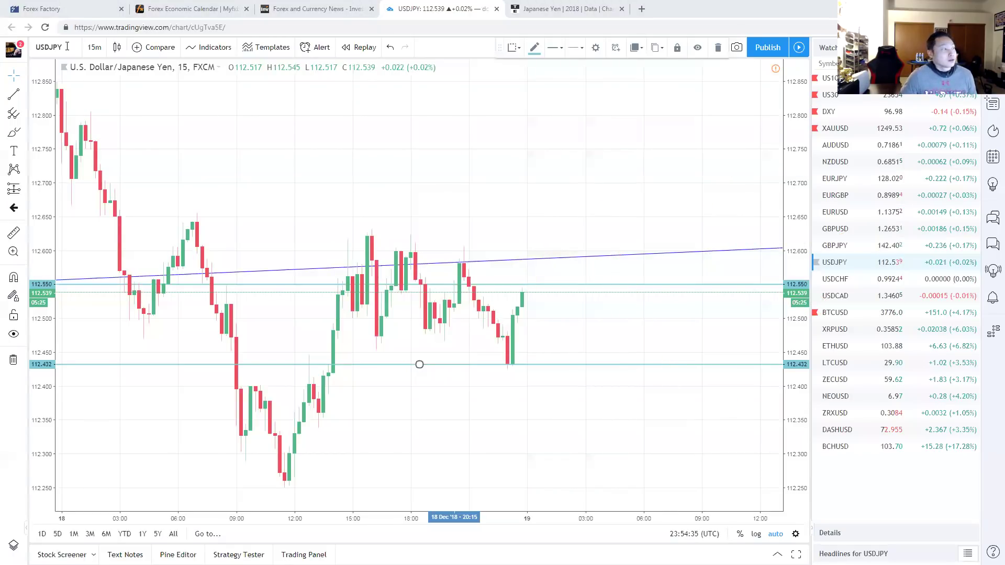
Switch USDJPY to the 4-hour interval, dismiss the advertisement, deselect the horizontal line and show the price history back to late November
left_click(95, 47)
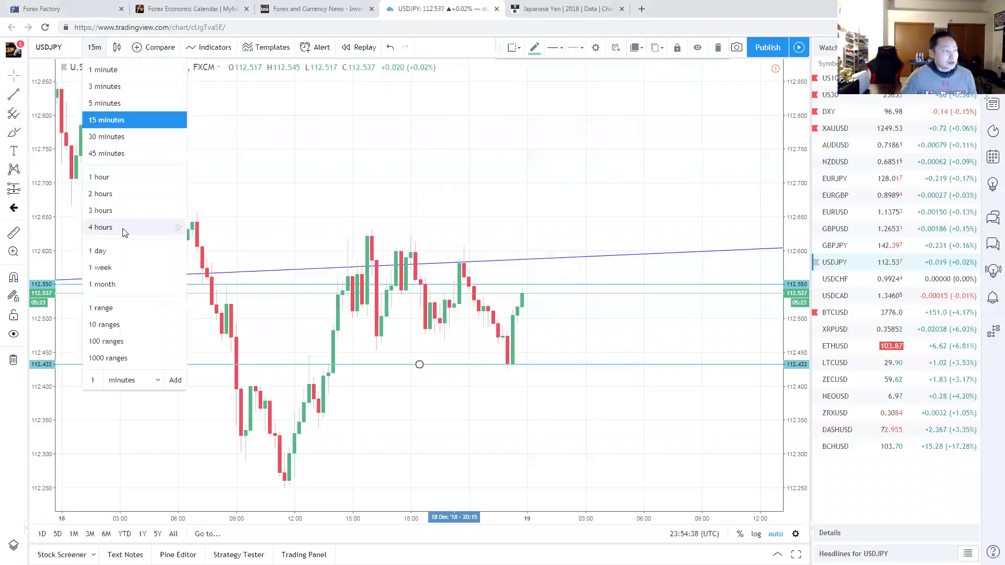
left_click(122, 228)
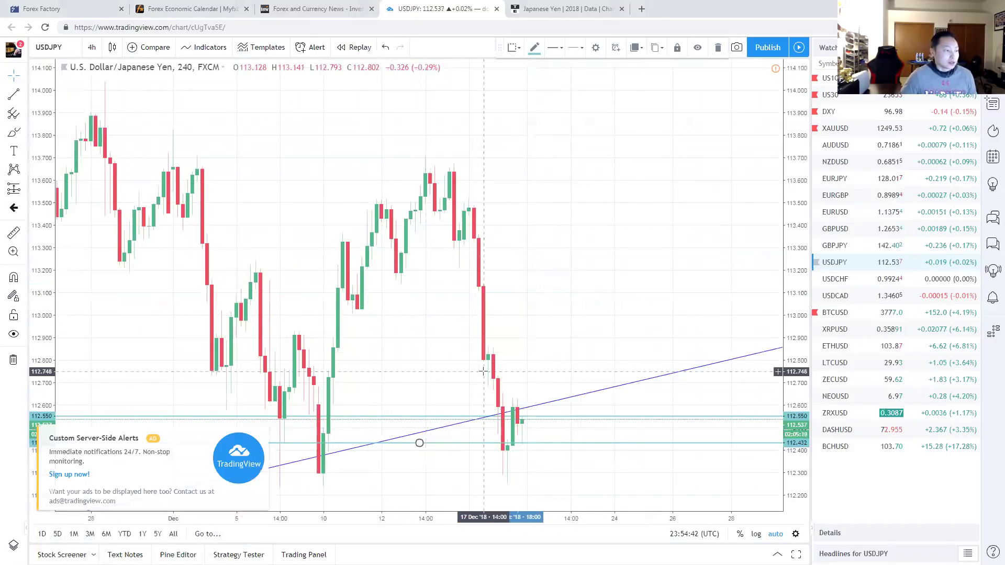
left_click(262, 432)
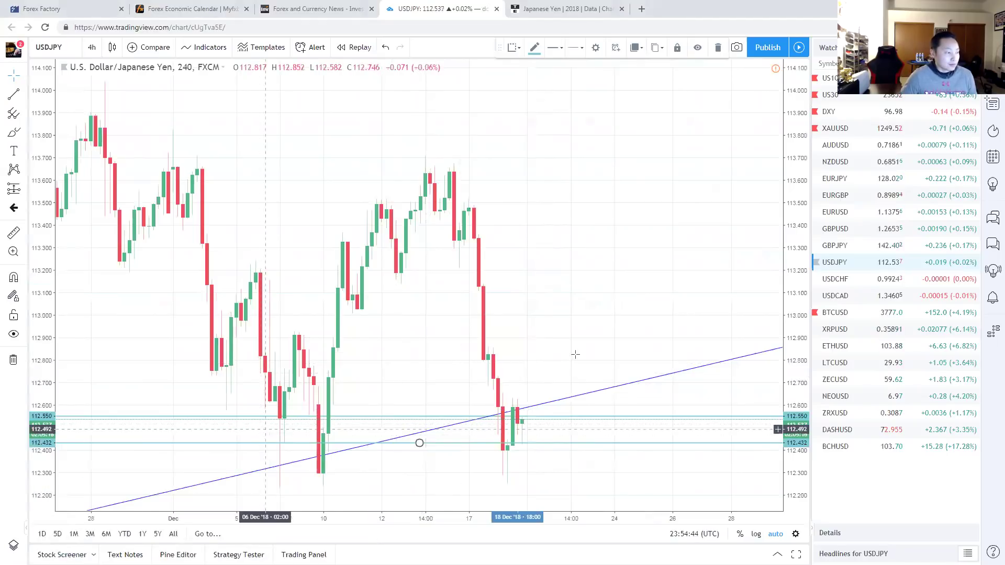
scroll(472, 302, "up", 2)
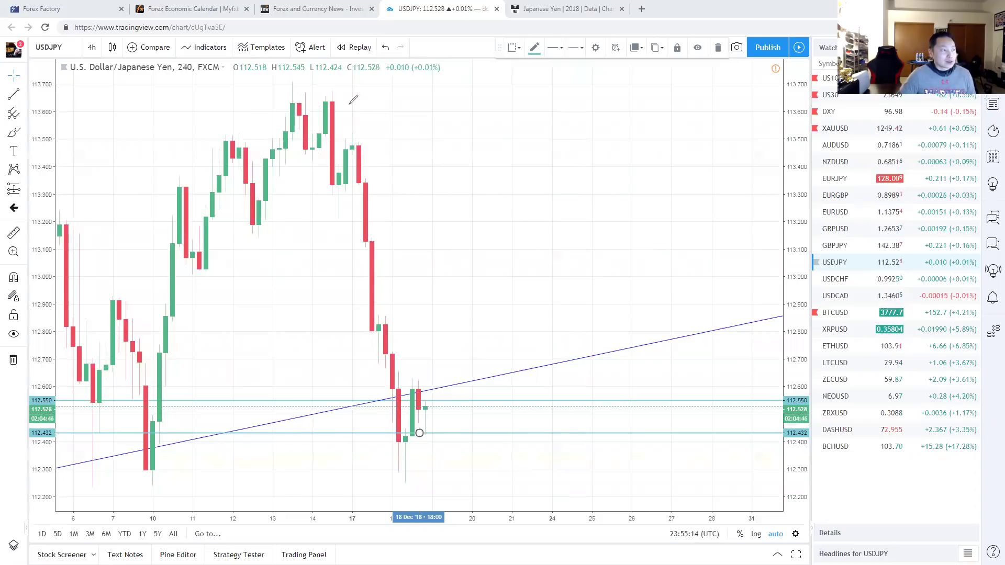
left_click(571, 226)
scroll(482, 234, "down", 4)
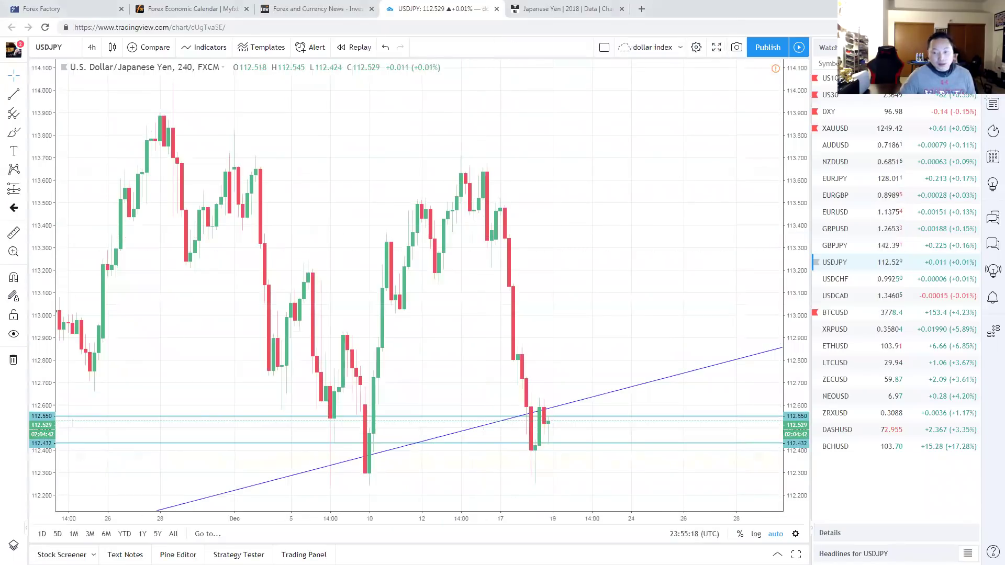
Circle the early and mid-December highs and their following lows in red, trace both declines, and clear the marks when done
mouse_move(264, 166)
left_mouse_down()
mouse_move(201, 162)
mouse_move(229, 153)
left_mouse_up()
mouse_move(500, 168)
left_mouse_down()
mouse_move(425, 166)
mouse_move(511, 156)
left_mouse_up()
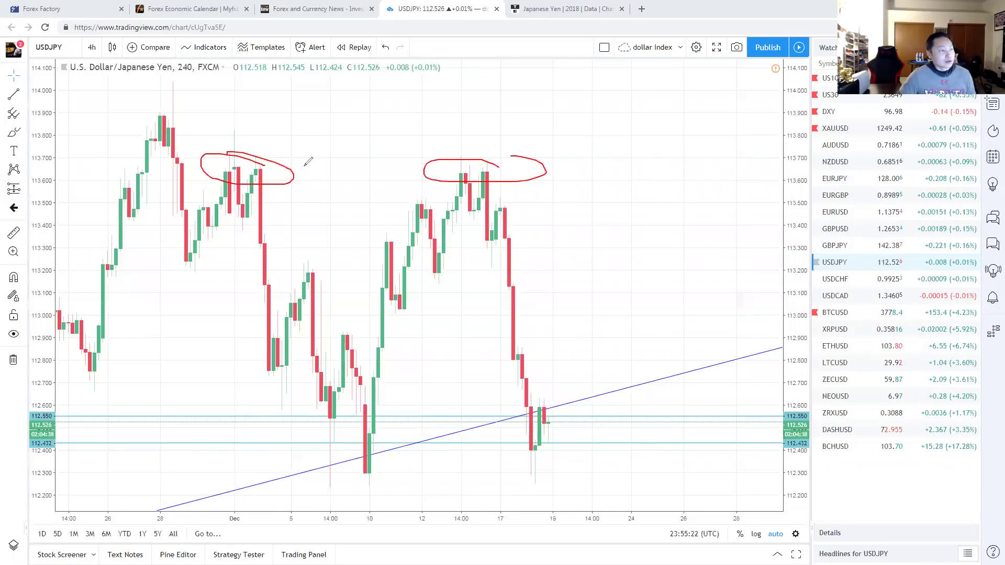
mouse_move(256, 156)
left_mouse_down()
mouse_move(365, 504)
mouse_move(393, 490)
left_mouse_up()
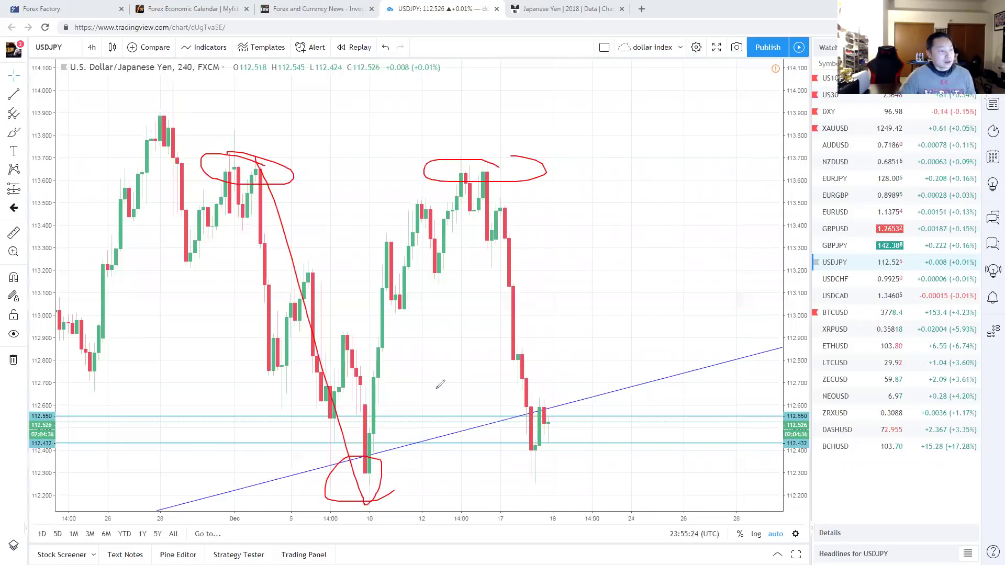
left_click_drag(512, 195, 597, 563)
left_click_drag(530, 449, 570, 443)
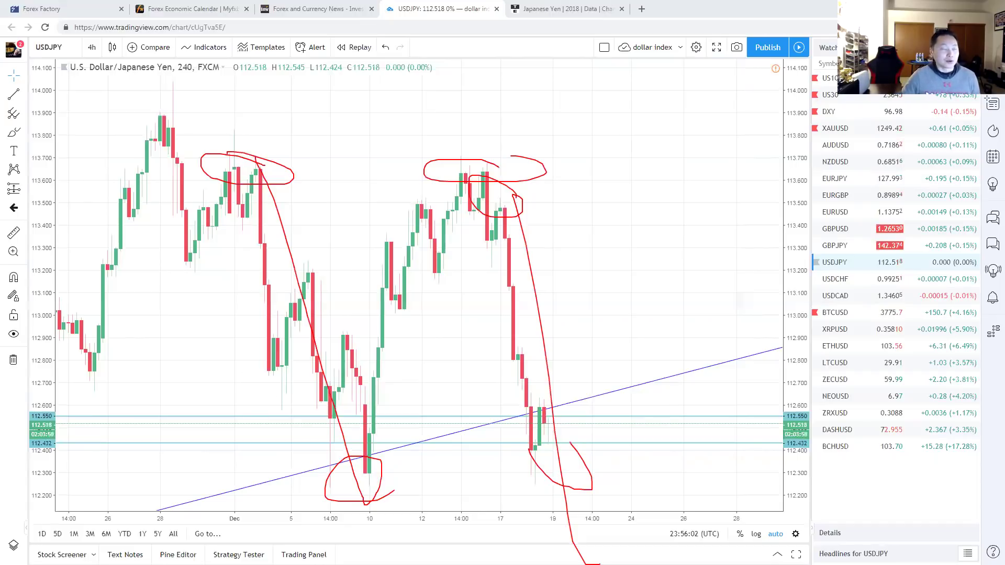
key("Escape")
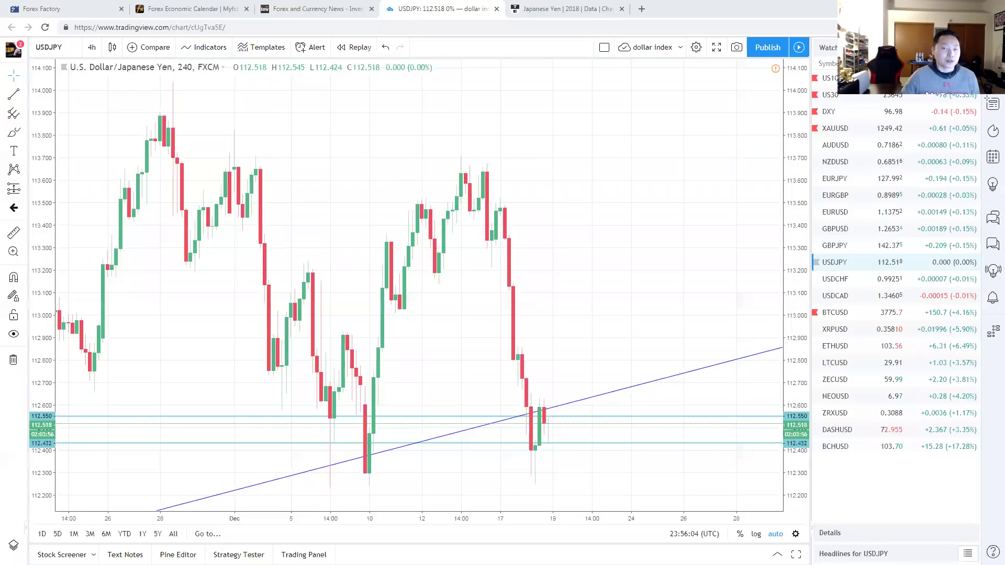
Show the 4-hour history back to early November and mark the three matching highs near 113.600 and the decline after each in red
scroll(577, 252, "down", 3)
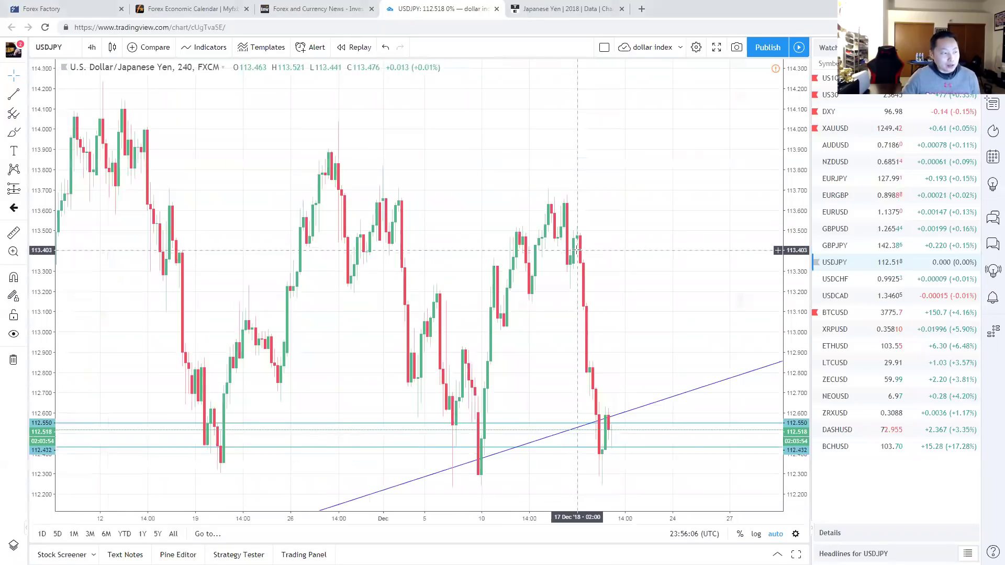
scroll(577, 252, "down", 2)
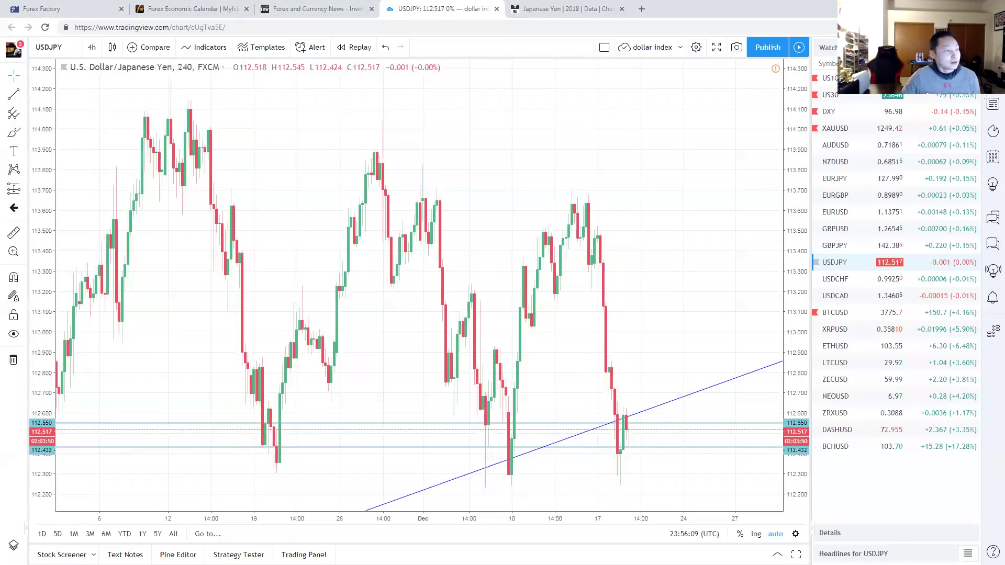
left_click_drag(442, 195, 512, 455)
mouse_move(594, 193)
left_mouse_down()
mouse_move(586, 220)
mouse_move(644, 418)
left_mouse_up()
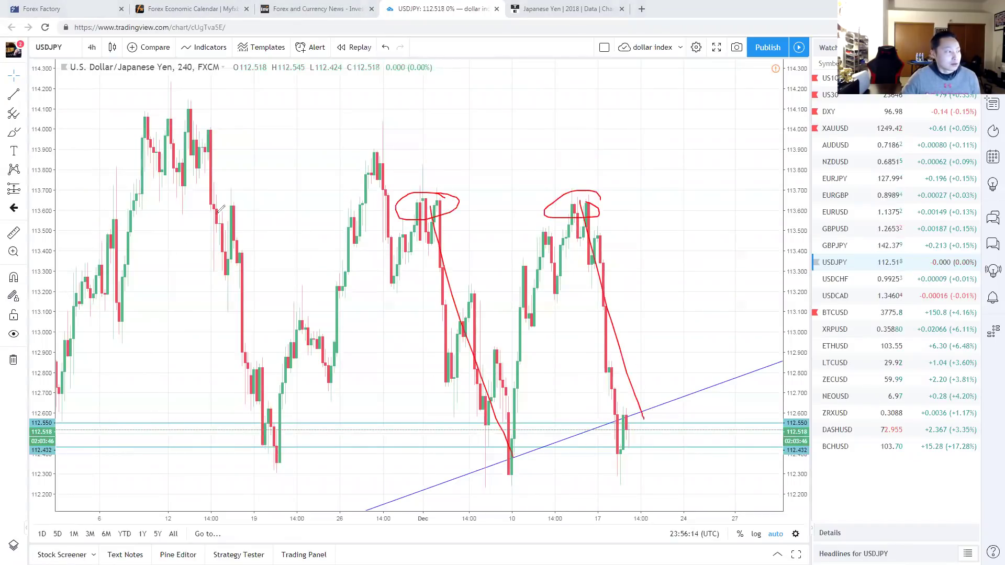
left_click_drag(265, 203, 242, 216)
left_click_drag(303, 362, 309, 395)
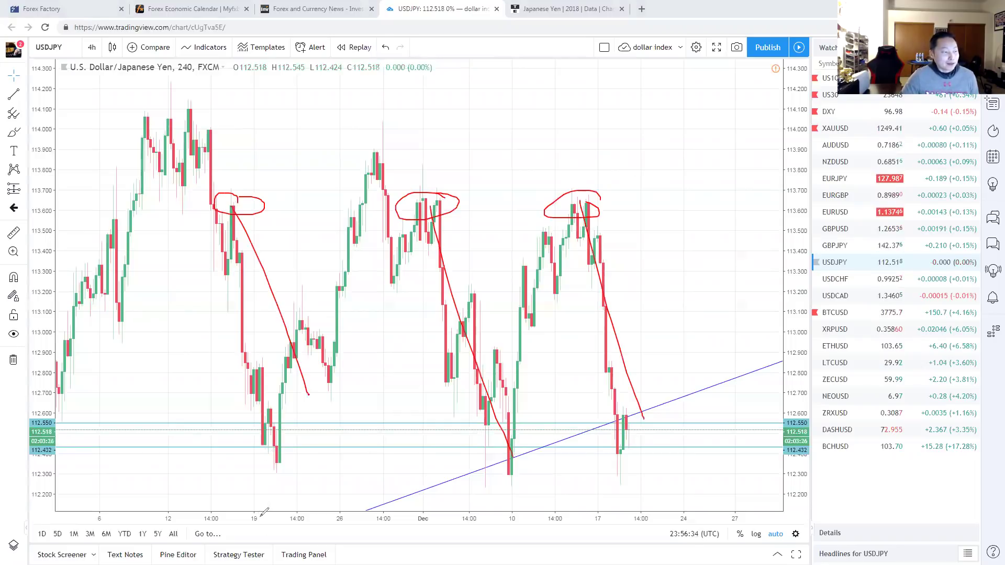
Circle the three matching dates on the time axis, sketch a strong rise from the current price, and clear all red marks when done
mouse_move(258, 506)
left_mouse_down()
mouse_move(233, 506)
mouse_move(257, 509)
left_mouse_up()
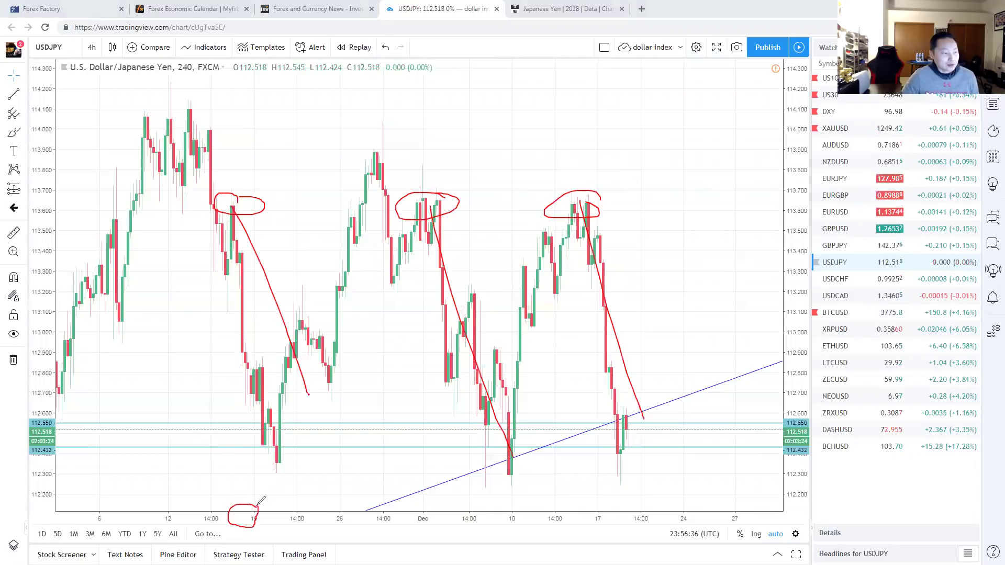
mouse_move(427, 504)
left_mouse_down()
mouse_move(445, 521)
mouse_move(442, 508)
left_mouse_up()
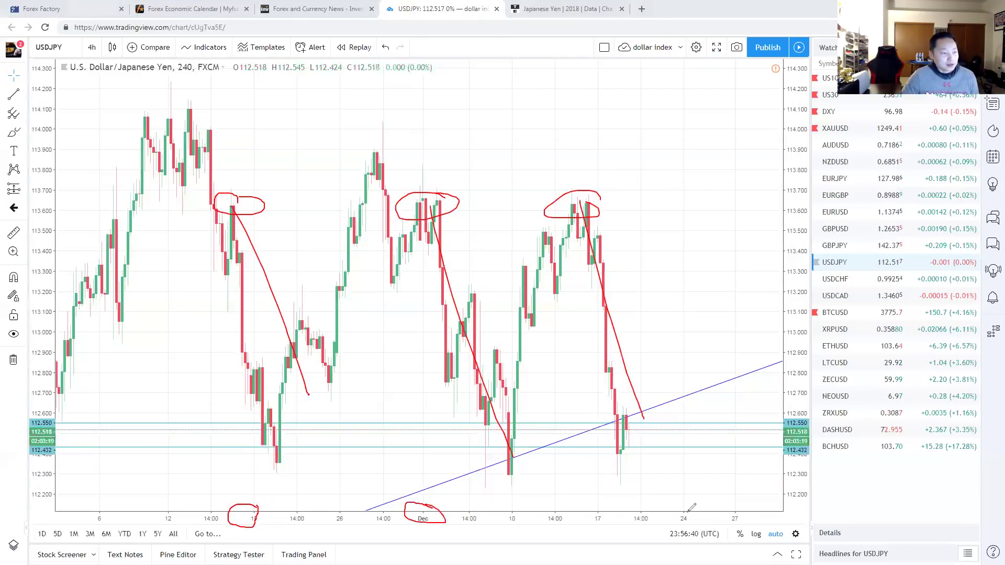
mouse_move(654, 499)
left_mouse_down()
mouse_move(636, 502)
mouse_move(679, 515)
left_mouse_up()
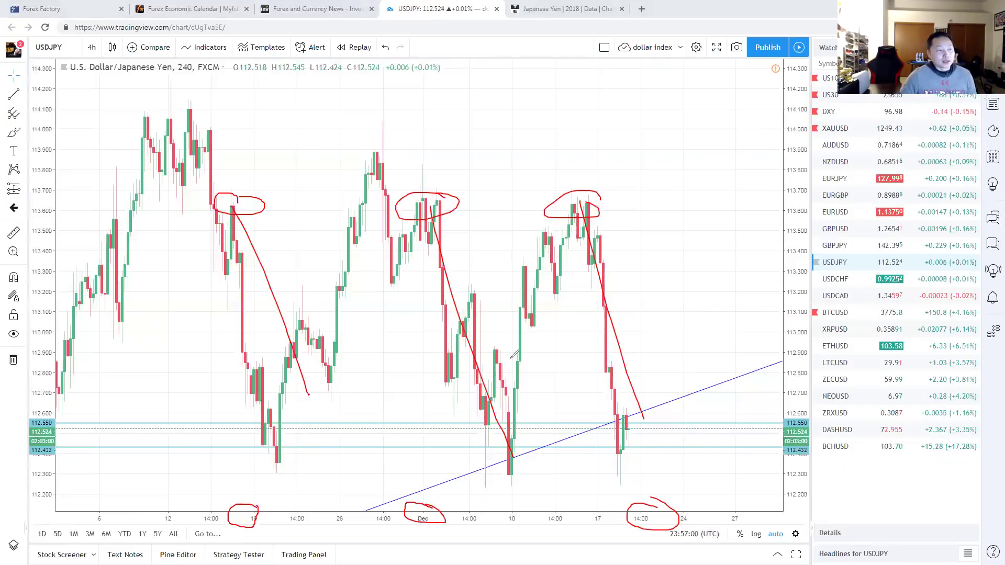
left_click_drag(648, 423, 747, 127)
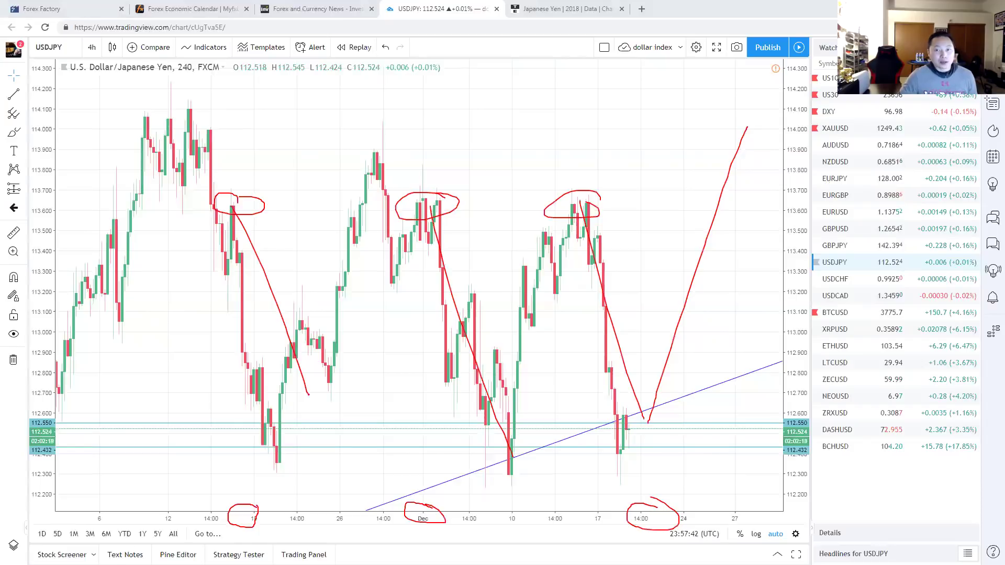
key("Escape")
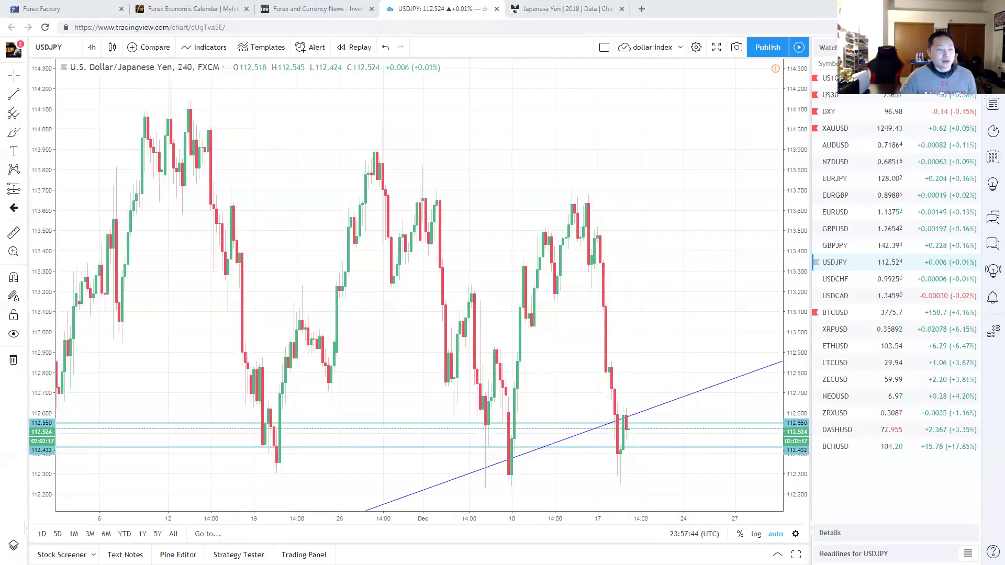
Switch USDJPY to the 1-week interval and enlarge the 2018 candles along the rising trendline
left_click(92, 47)
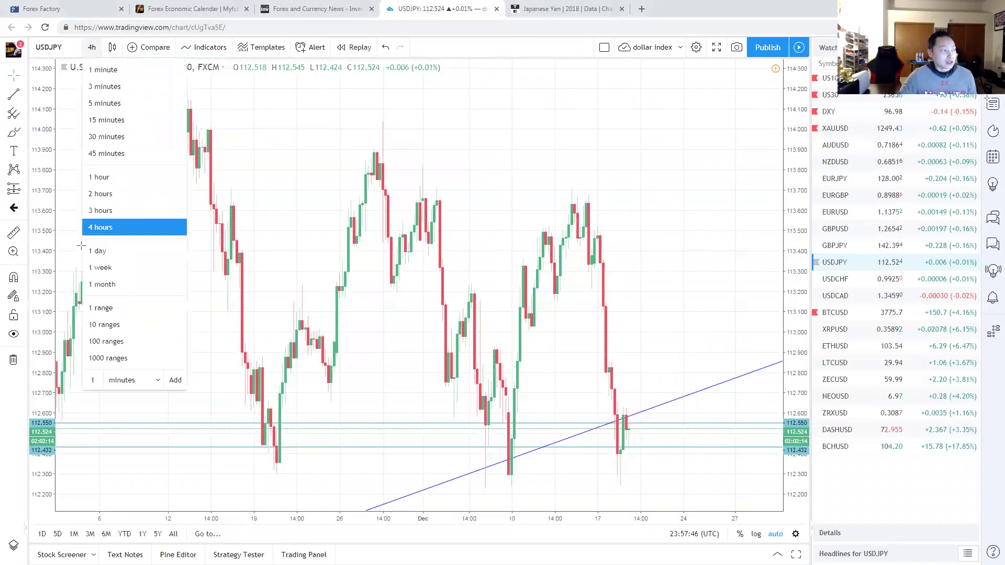
left_click(116, 267)
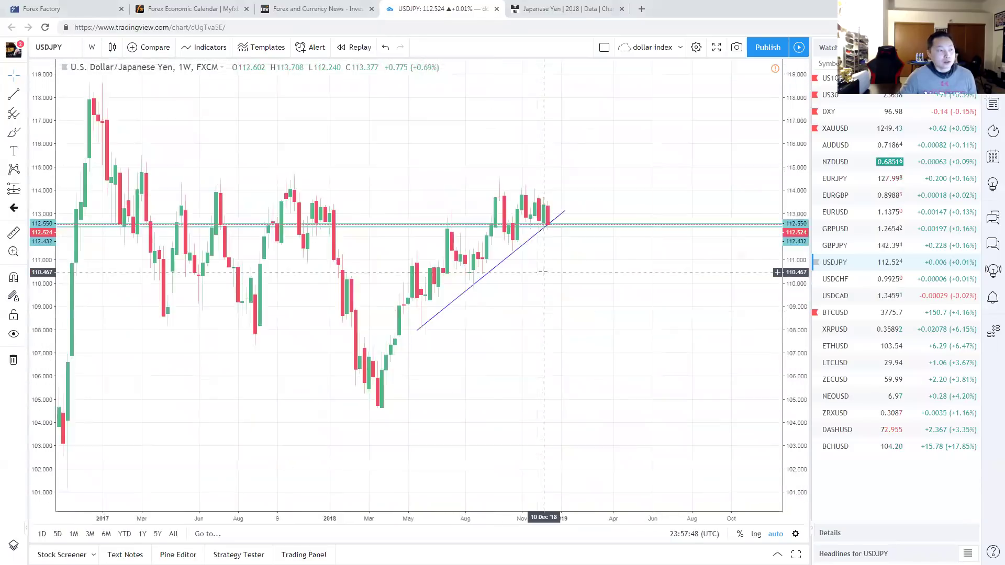
scroll(543, 272, "up", 3)
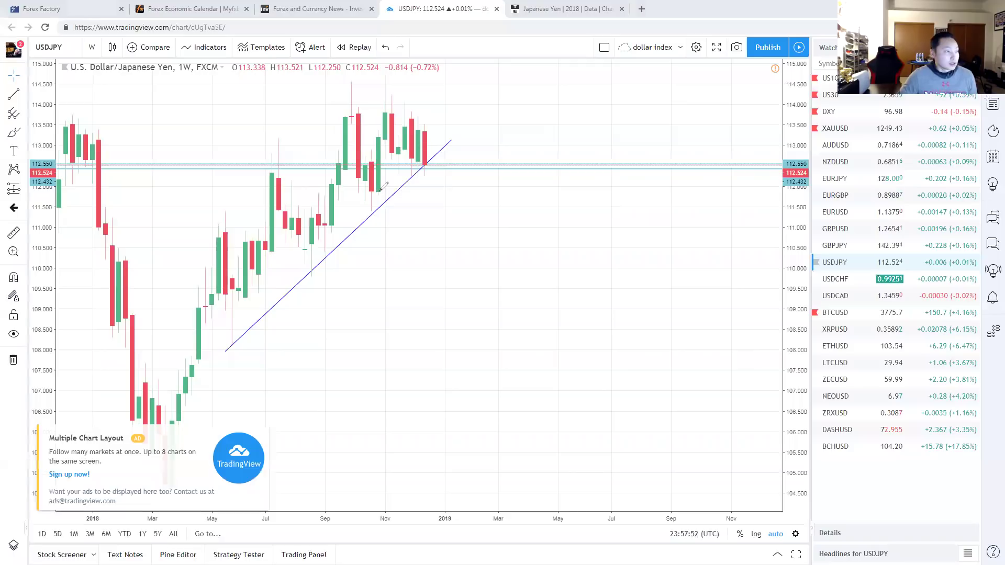
Draw red horizontal lines at 112.000 and 111.000, circling both price labels and the August–September consolidation above the trendline
mouse_move(372, 185)
left_mouse_down()
mouse_move(773, 184)
mouse_move(815, 190)
mouse_move(774, 234)
mouse_move(820, 226)
left_mouse_up()
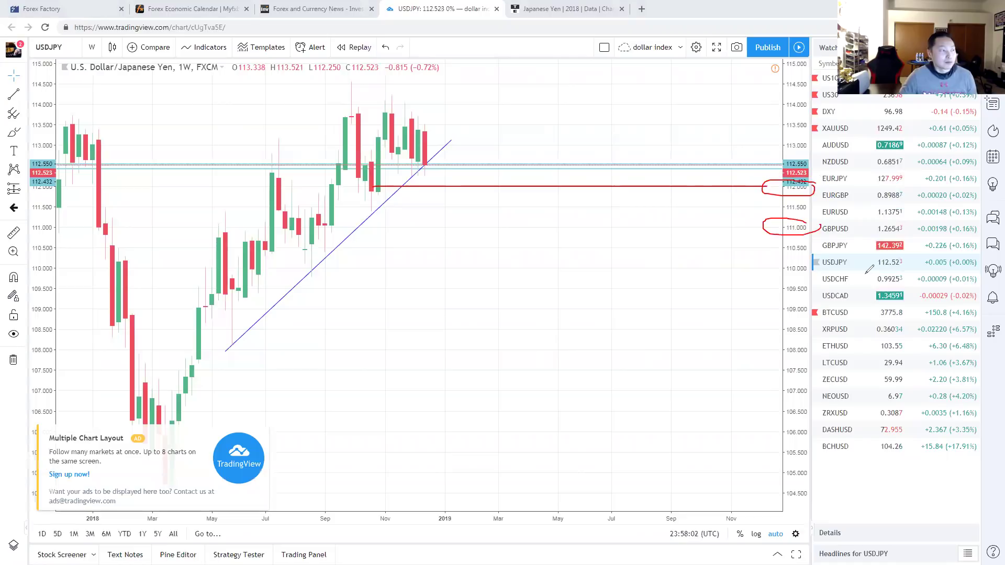
mouse_move(329, 212)
left_mouse_down()
mouse_move(325, 250)
mouse_move(335, 214)
left_mouse_up()
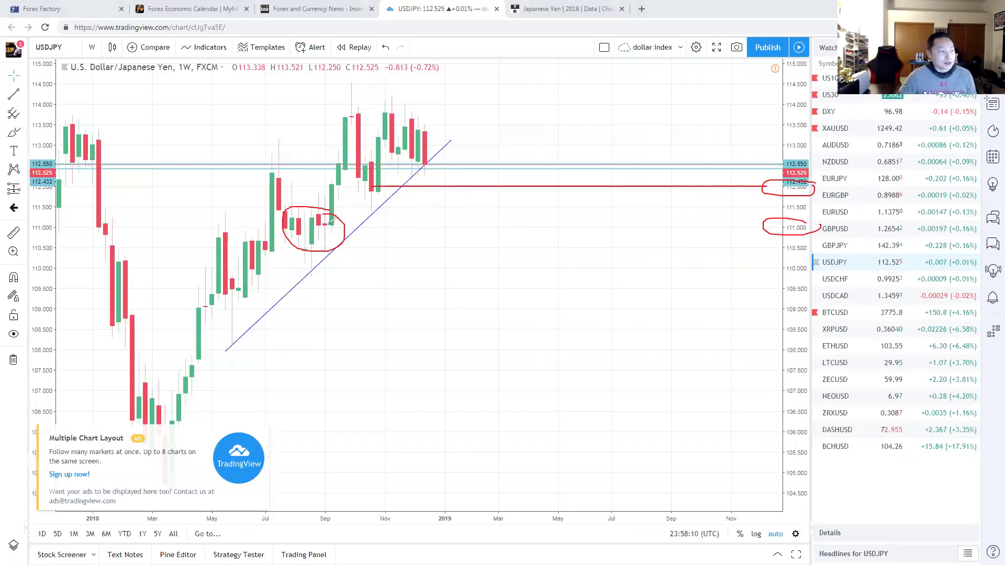
left_click_drag(326, 225, 689, 226)
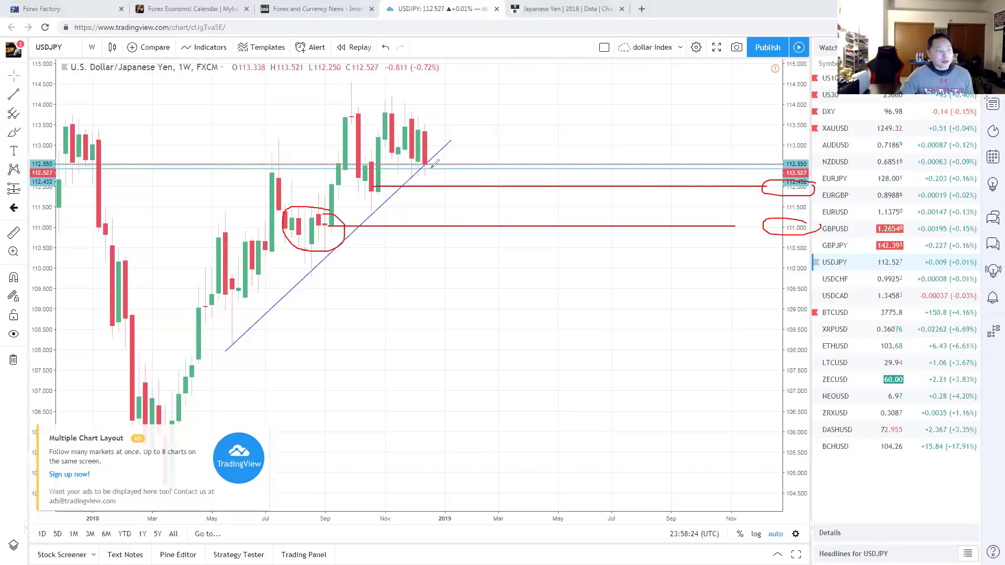
Circle the early-2018 and November–December 2018 consolidations, trace a drop below the trendline to under 111.000, and clear all red marks when done
mouse_move(93, 128)
left_mouse_down()
mouse_move(64, 112)
mouse_move(84, 168)
mouse_move(87, 109)
left_mouse_up()
mouse_move(433, 126)
left_mouse_down()
mouse_move(451, 153)
mouse_move(410, 111)
left_mouse_up()
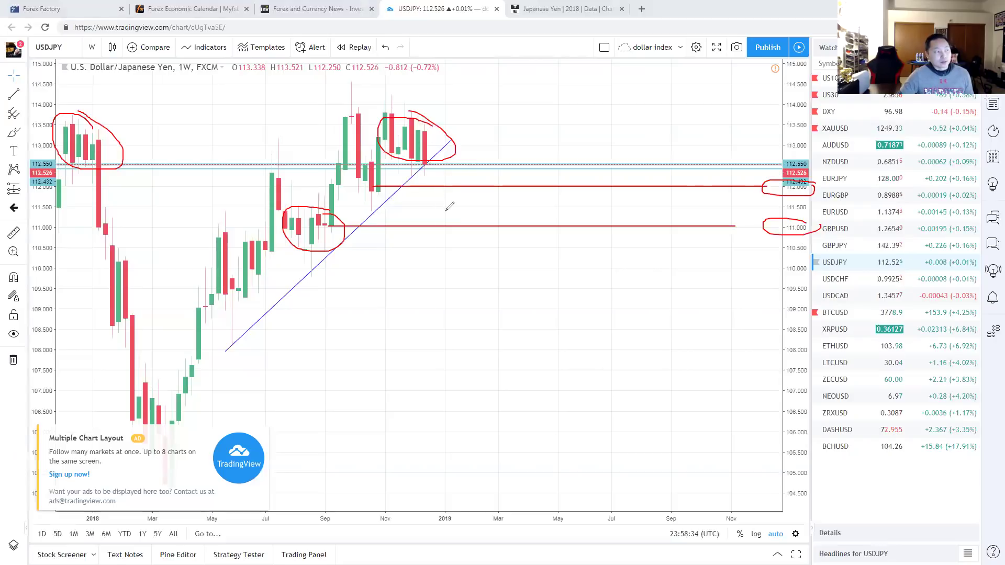
left_click_drag(425, 164, 434, 253)
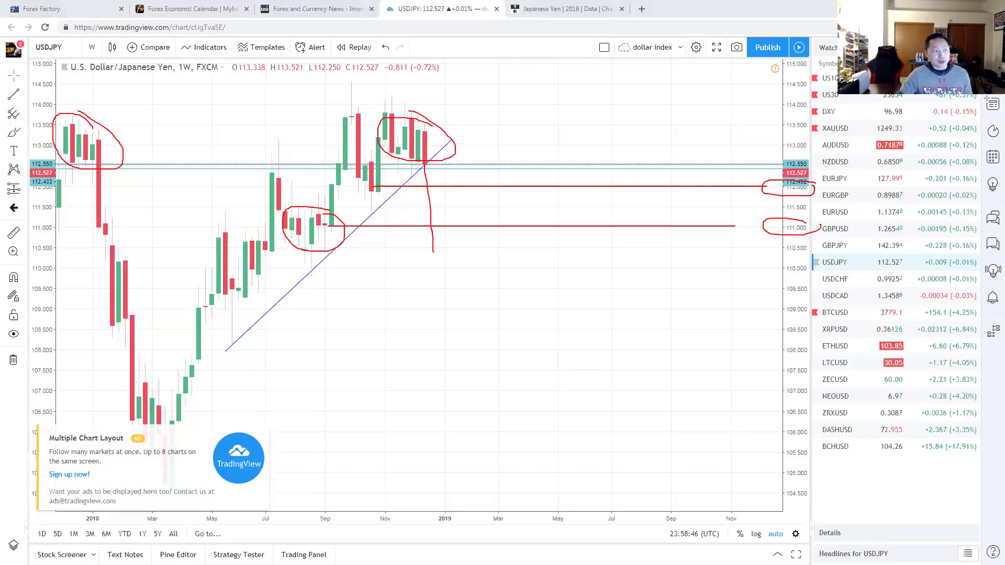
key("Escape")
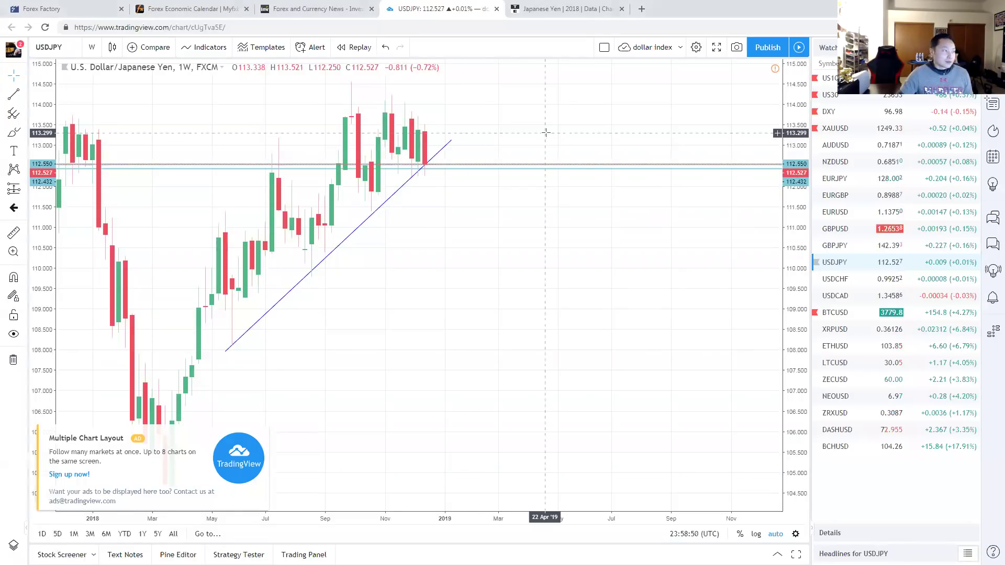
Show the weekly history back to early 2017 and dismiss the advertisement covering the chart
scroll(542, 133, "down", 2)
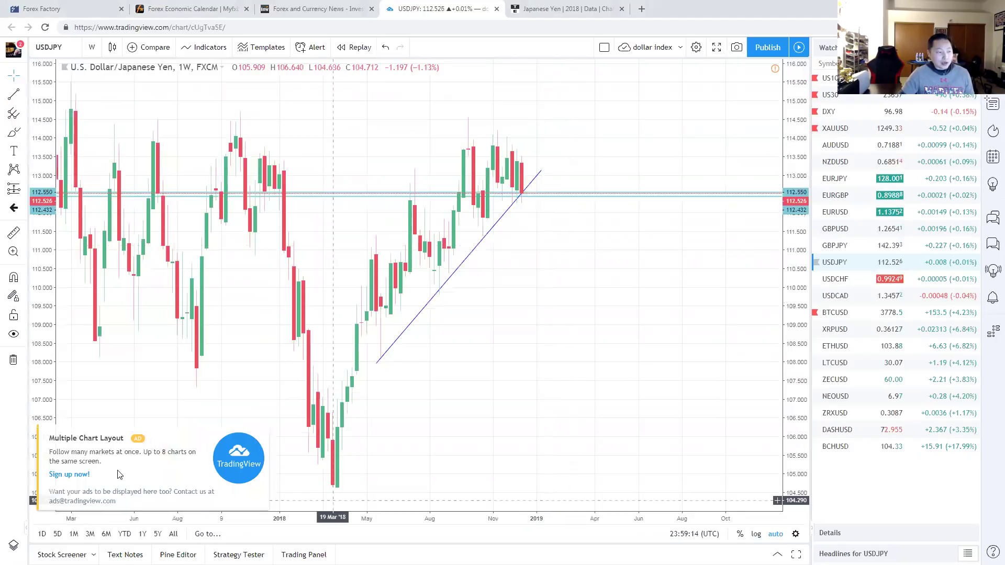
left_click(264, 435)
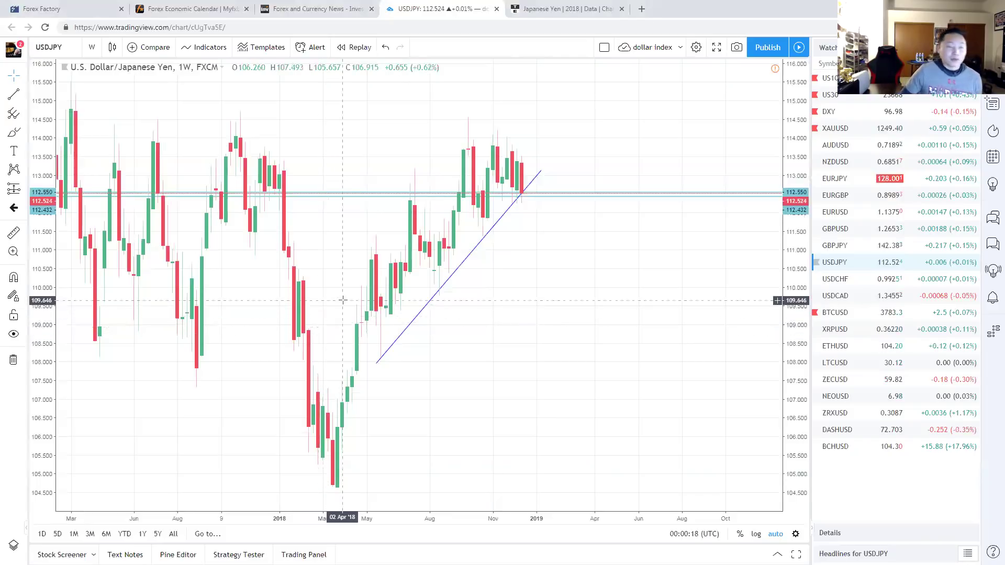
Switch USDJPY to the 15-minute interval and enlarge the latest candles around the 112.550 and 112.432 lines
left_click(92, 47)
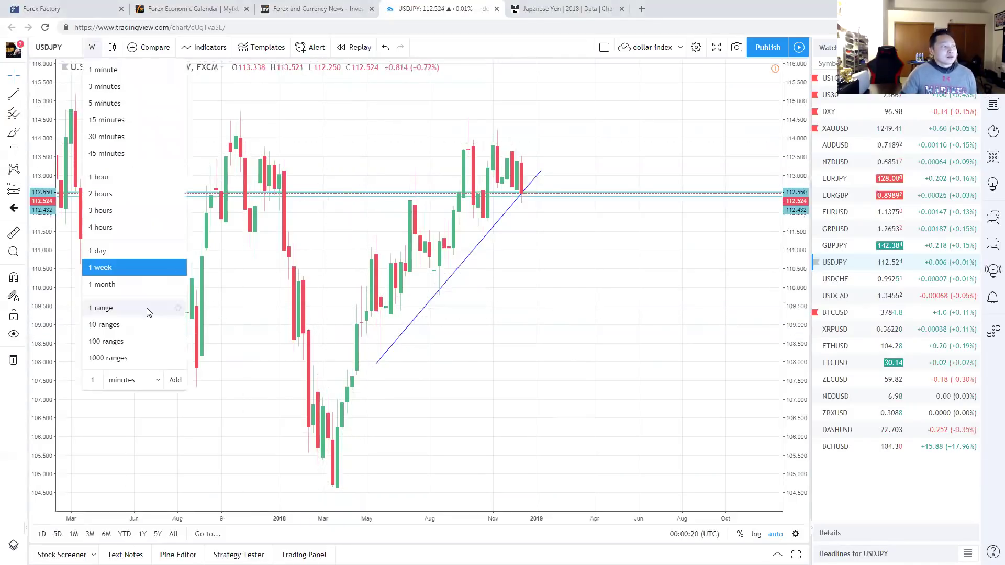
left_click(130, 121)
scroll(626, 231, "down", 3)
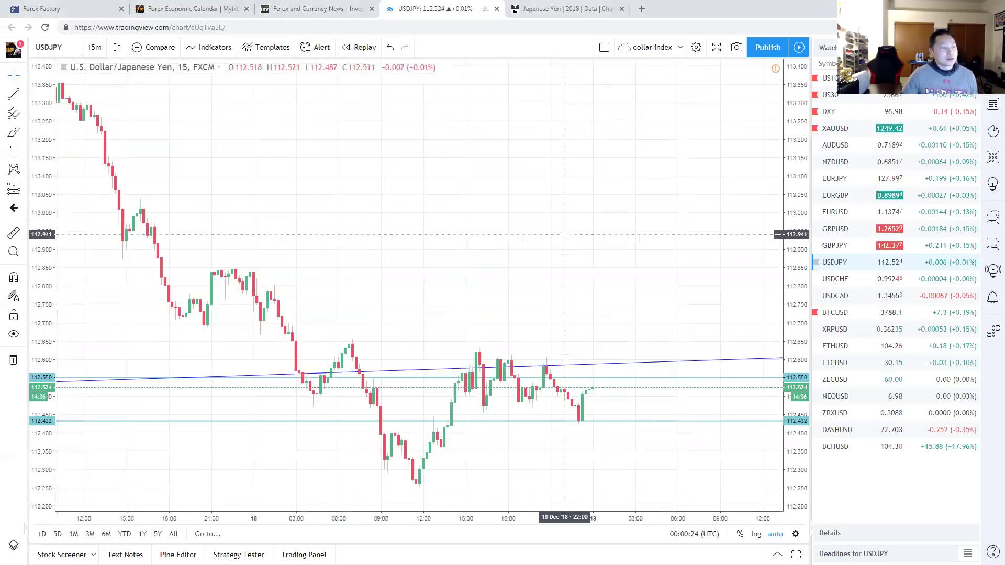
scroll(565, 234, "up", 2)
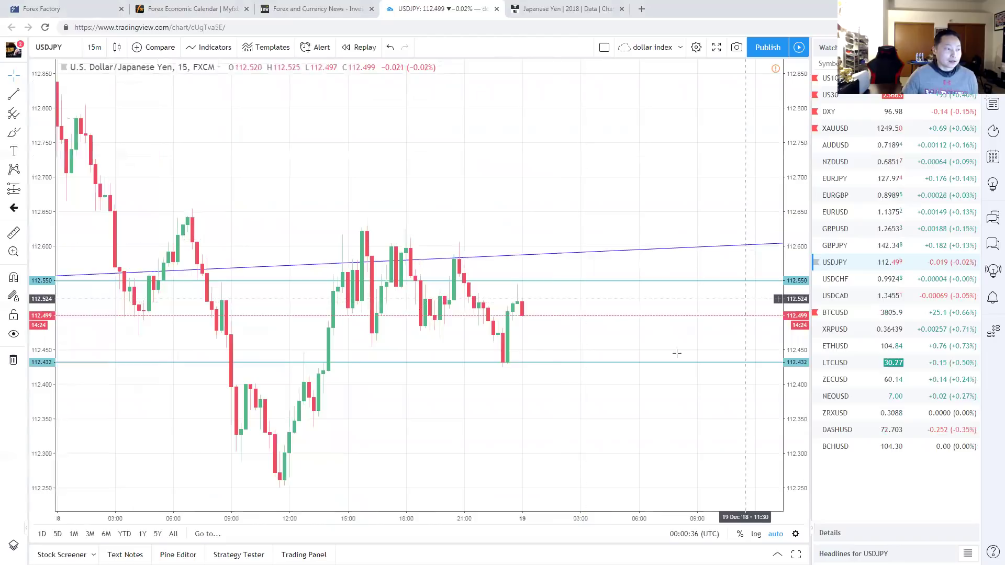
scroll(351, 364, "up", 3)
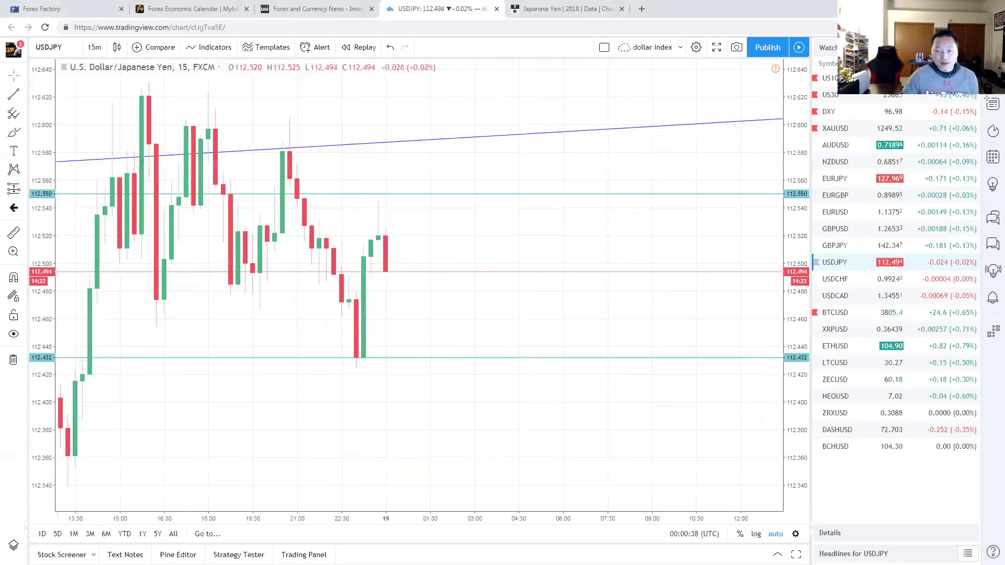
Mark the current falling candle and the preceding upper wick in red, and outline the high just before 21:00 with its decline
left_click_drag(390, 234, 394, 276)
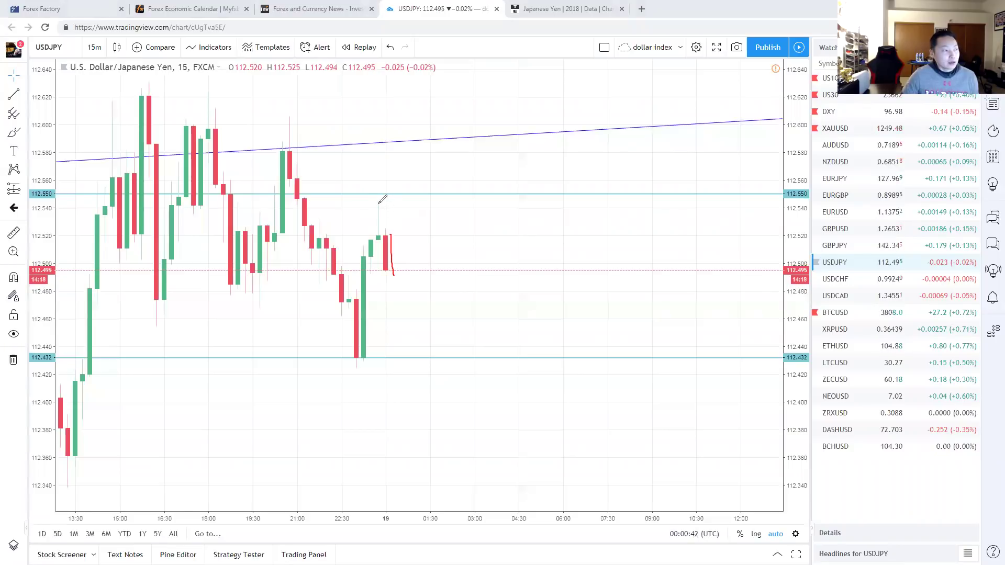
mouse_move(378, 203)
left_mouse_down()
mouse_move(378, 235)
mouse_move(376, 203)
left_mouse_up()
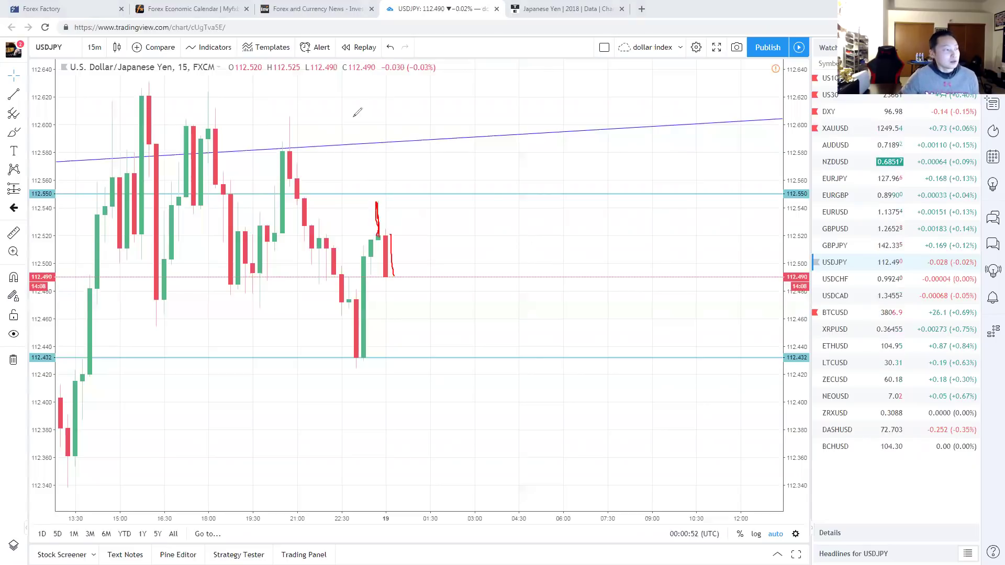
mouse_move(290, 114)
left_mouse_down()
mouse_move(291, 139)
mouse_move(265, 151)
mouse_move(338, 153)
mouse_move(336, 260)
left_mouse_up()
Mark the highs near 18:00 and 16:00 with red level lines, trace the decline after each, and clear all marks when done
left_click_drag(207, 135, 205, 92)
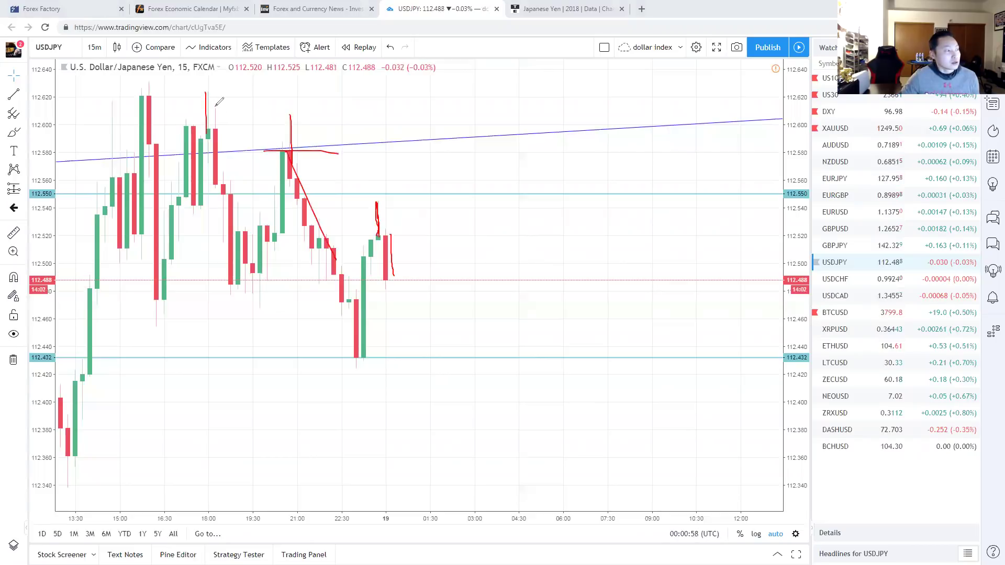
mouse_move(215, 180)
left_mouse_down()
mouse_move(217, 129)
mouse_move(260, 127)
mouse_move(249, 274)
left_mouse_up()
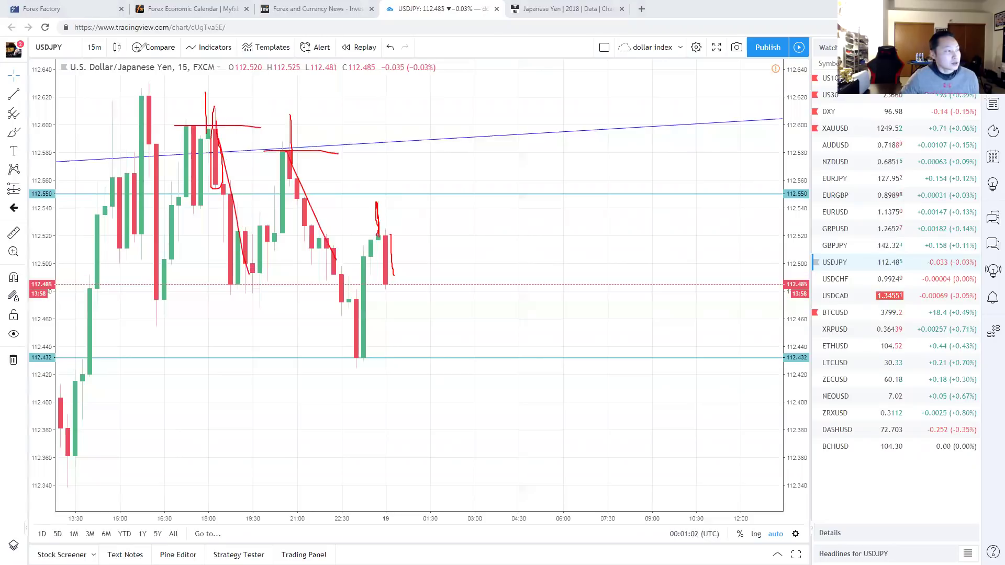
left_click_drag(116, 93, 220, 93)
left_click_drag(150, 93, 180, 229)
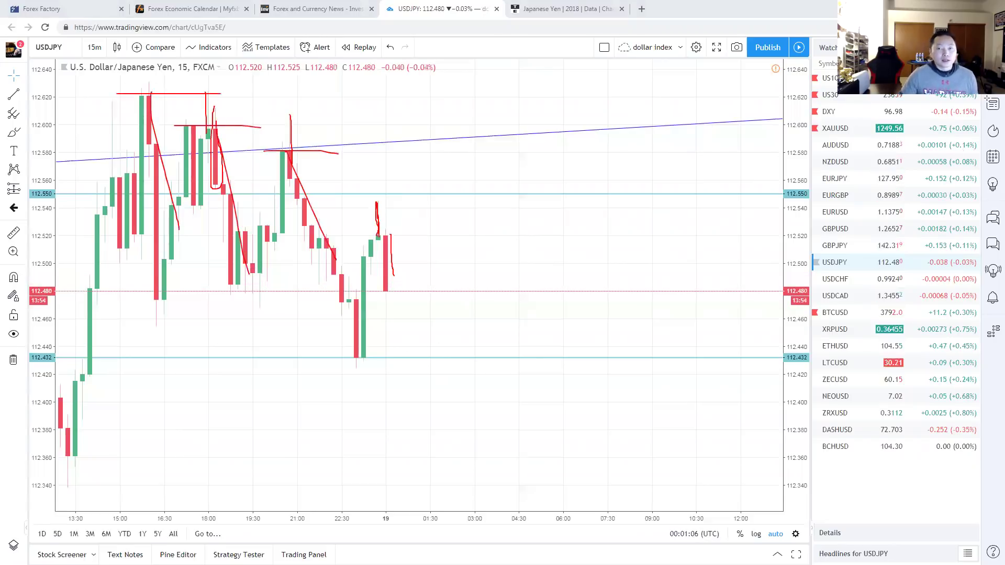
key("Escape")
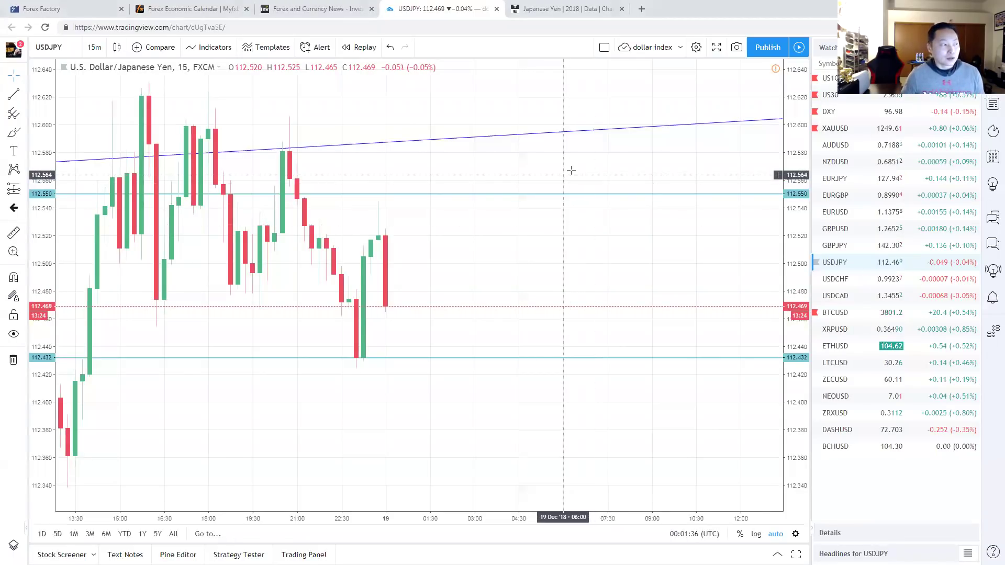
scroll(571, 171, "down", 4)
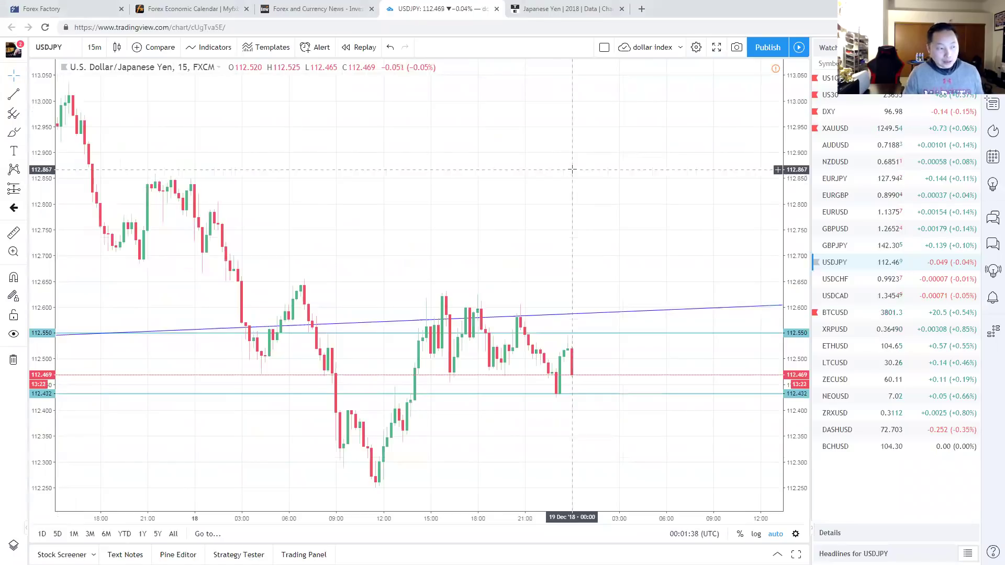